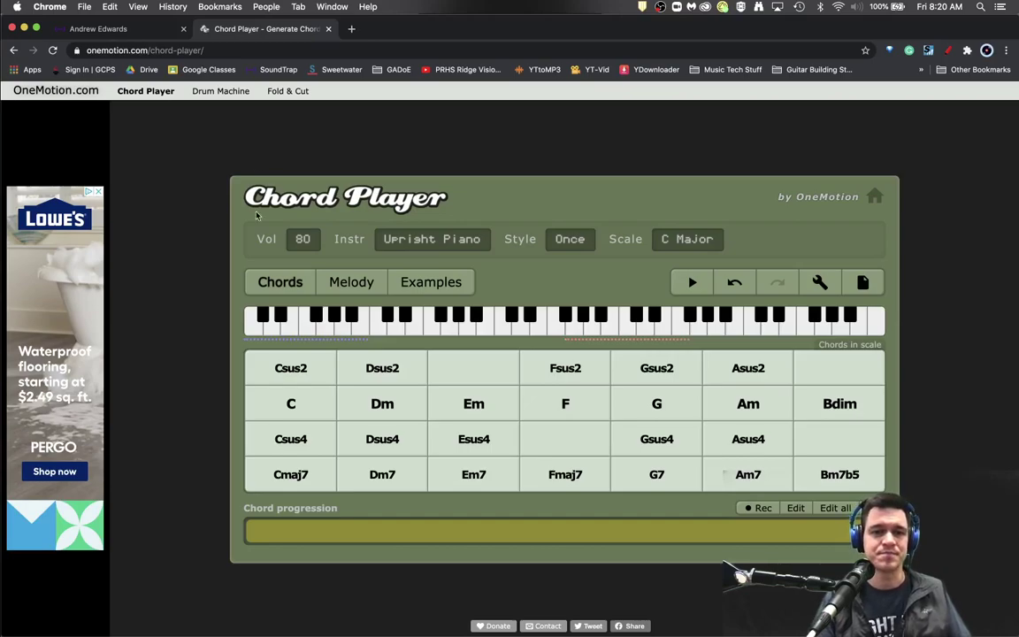
- Audition three chord pads from the grid, ending with G7
click(375, 469)
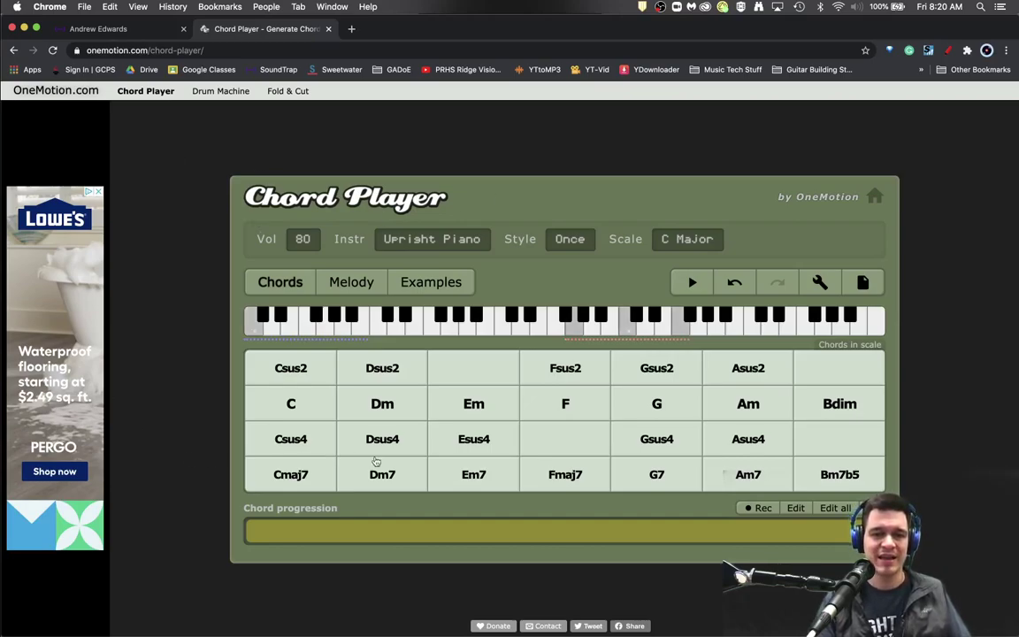
click(879, 402)
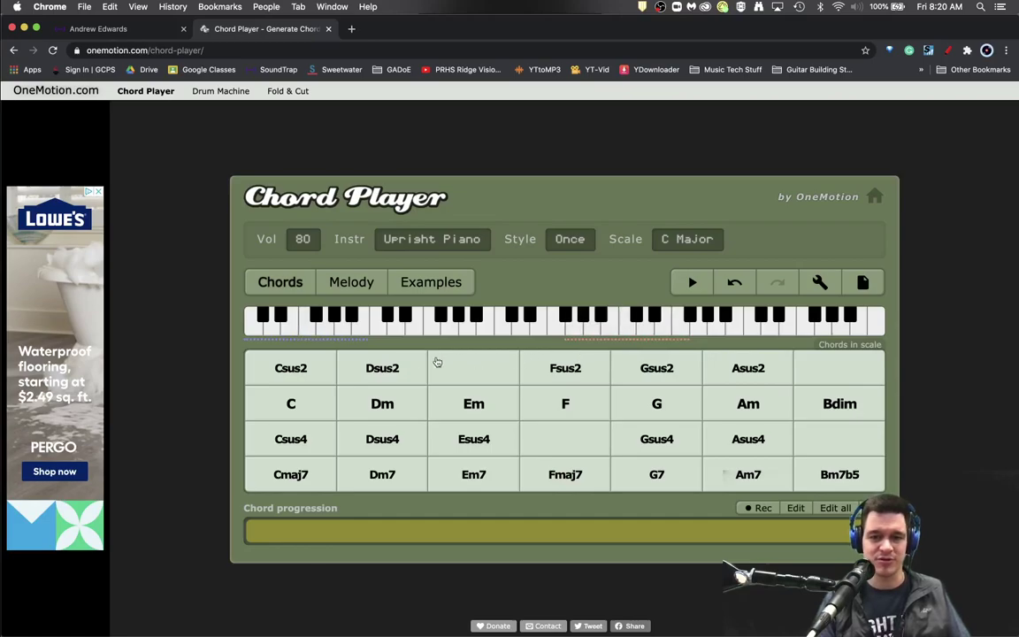
click(686, 480)
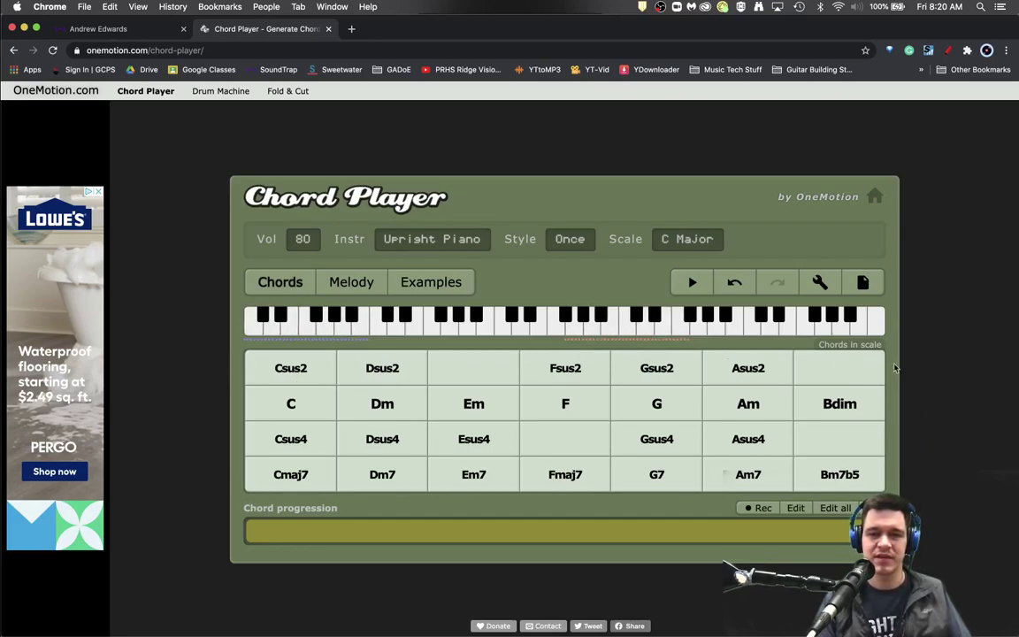
- Bring up the key and scale choices and try the Harmonic major scale
click(681, 239)
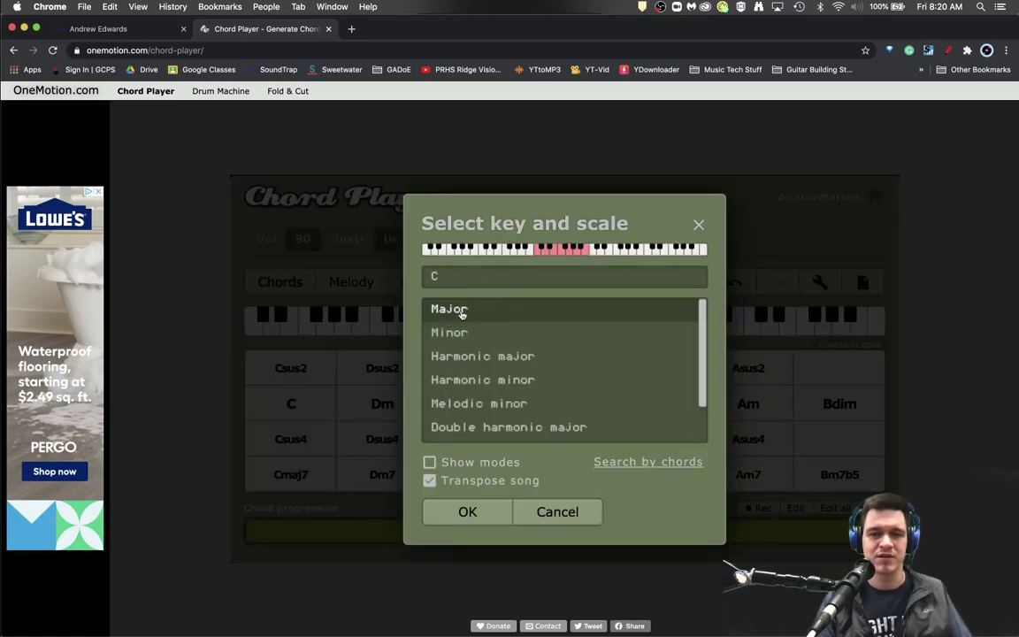
click(465, 358)
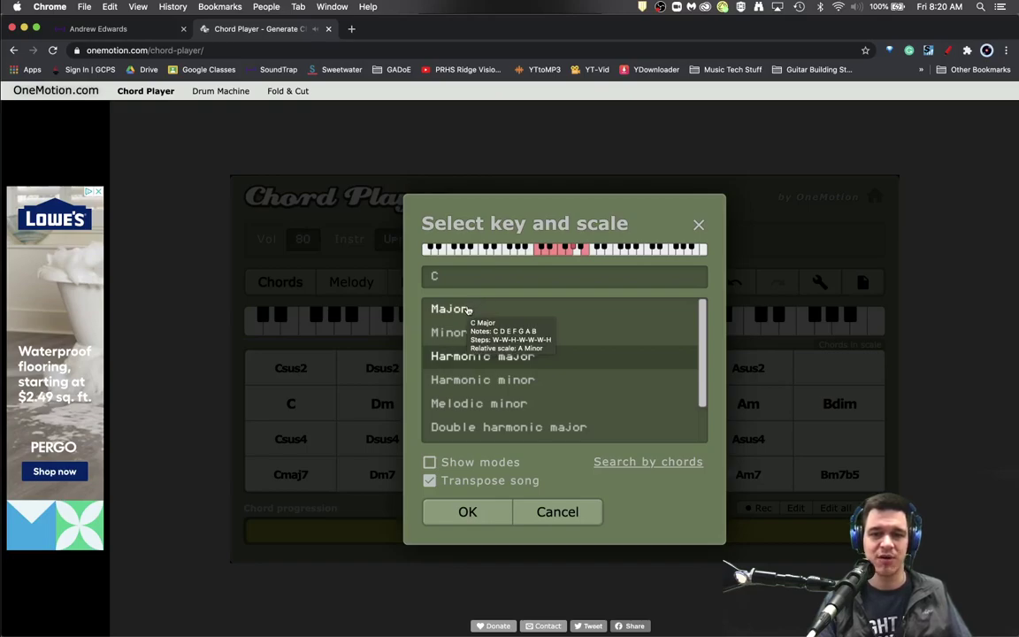
mouse_move(469, 383)
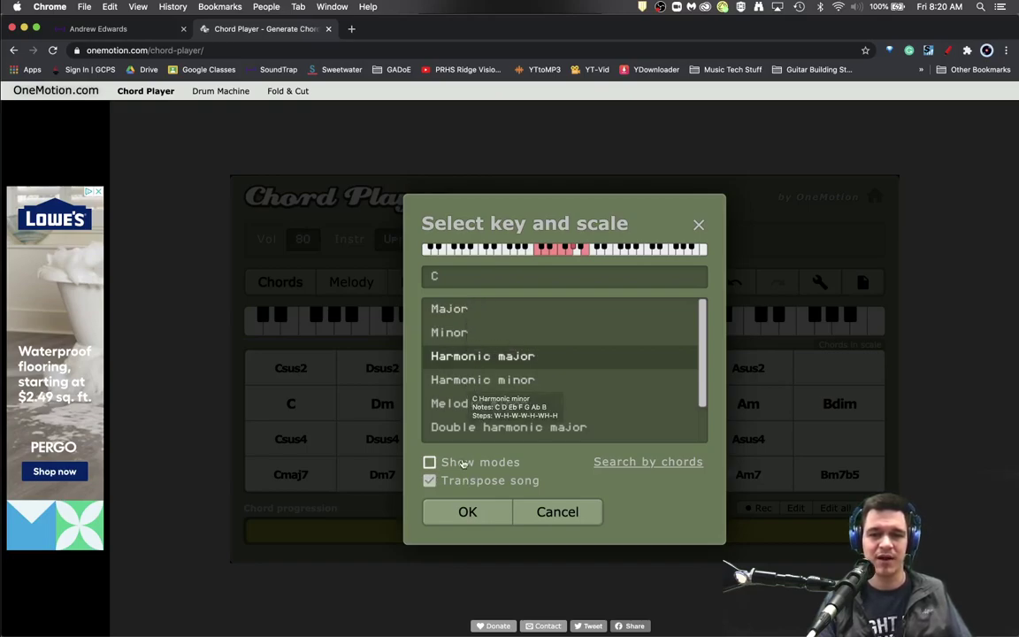
scroll(495, 398, down, 1)
scroll(496, 372, up, 1)
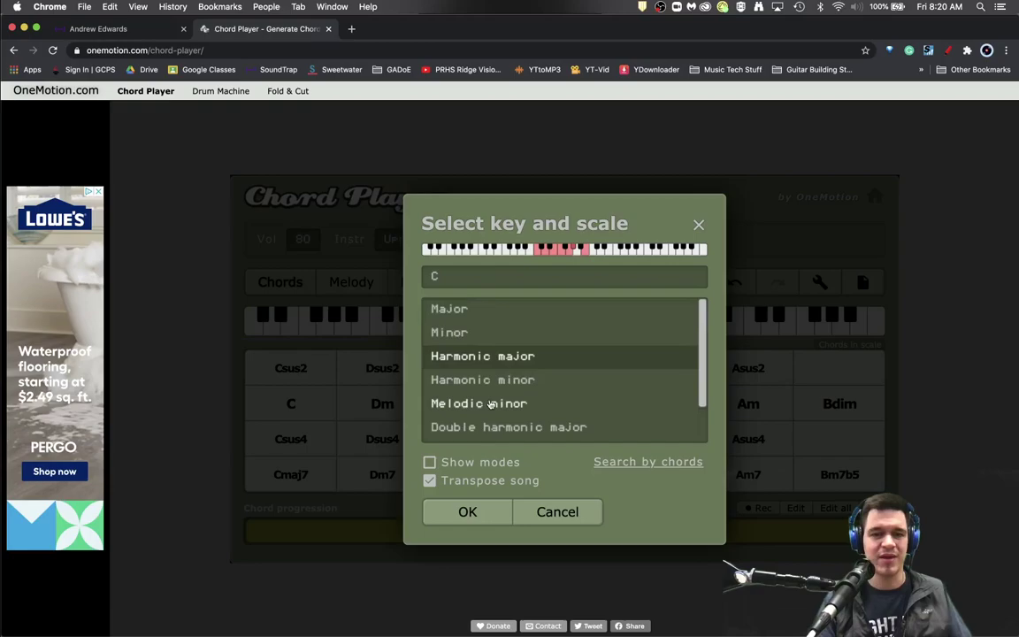
- Return to the Major scale, show and hide the modes, and keep C Major
click(471, 310)
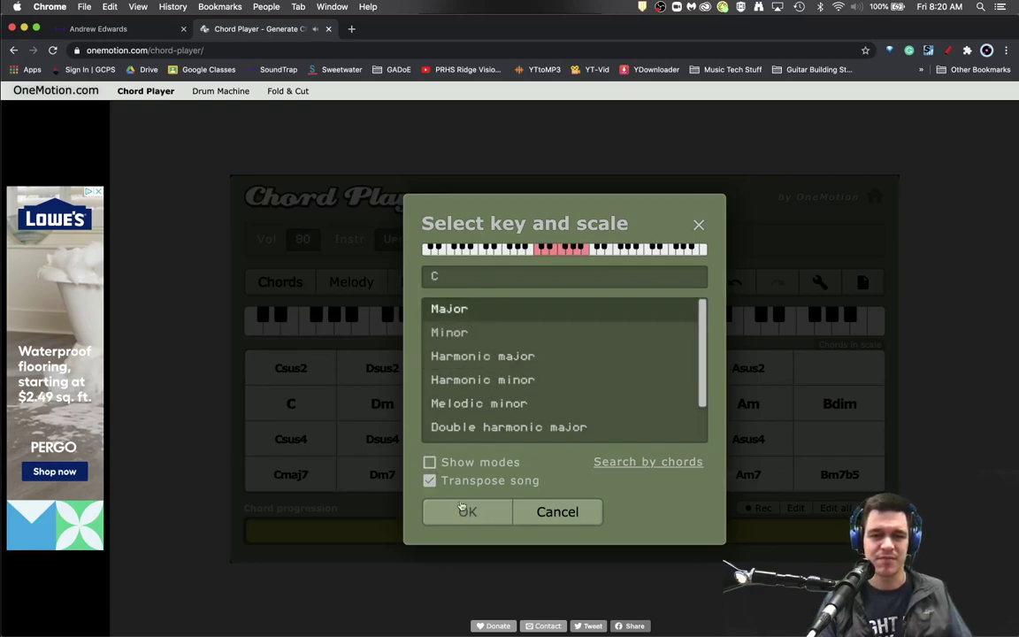
click(430, 463)
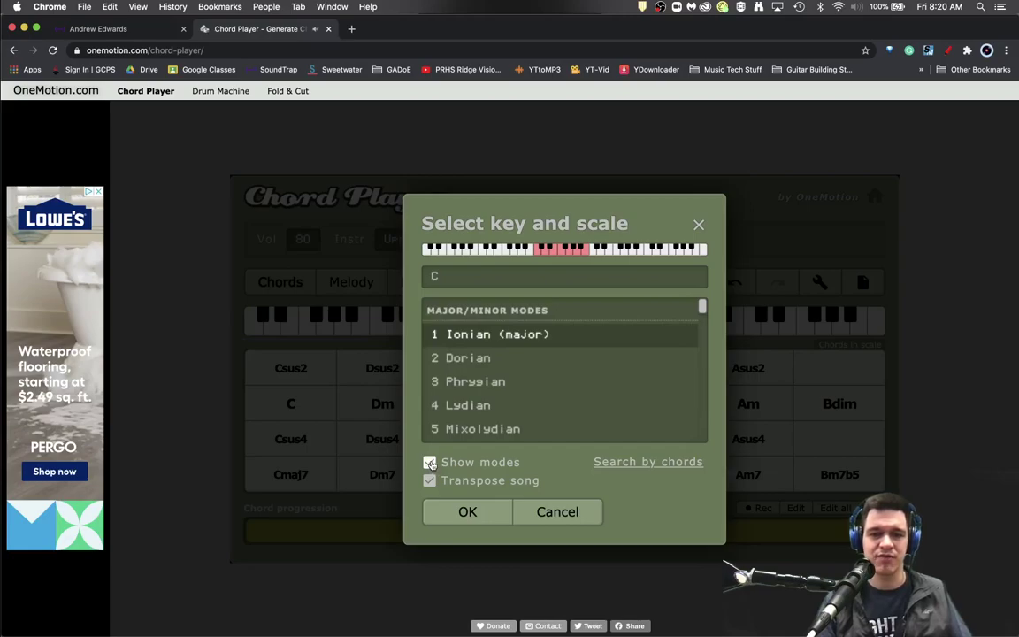
click(430, 463)
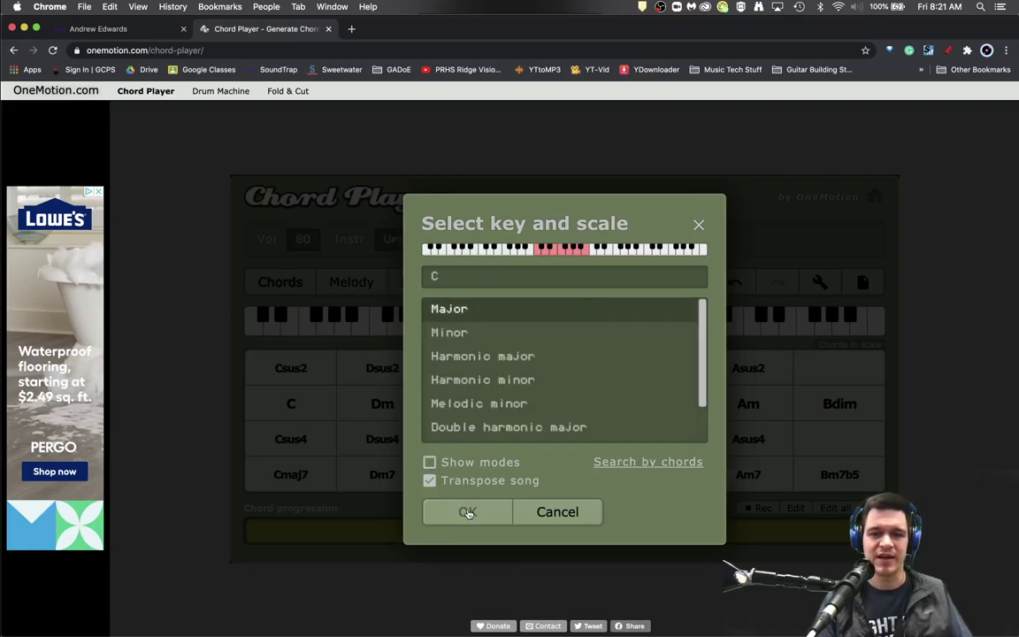
click(467, 511)
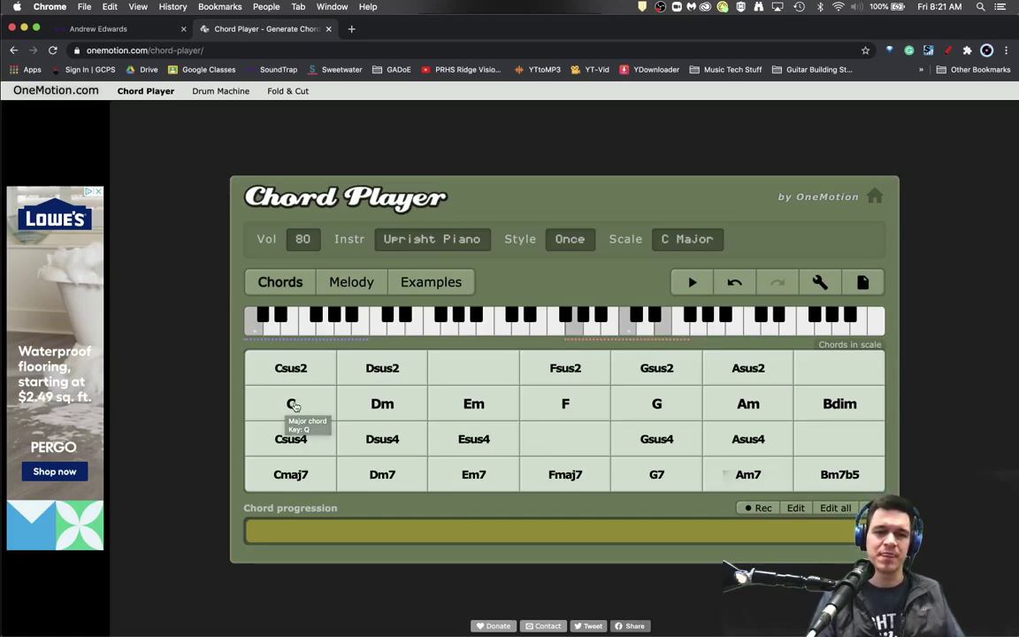
- Preview the C chord twice, then the Em, F and G chords
click(294, 405)
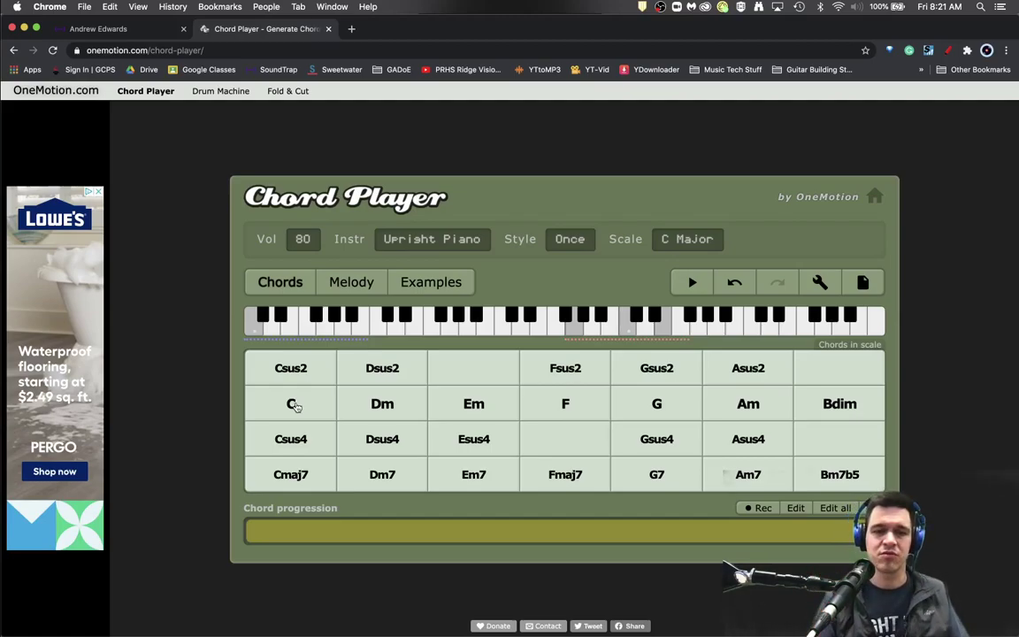
click(295, 404)
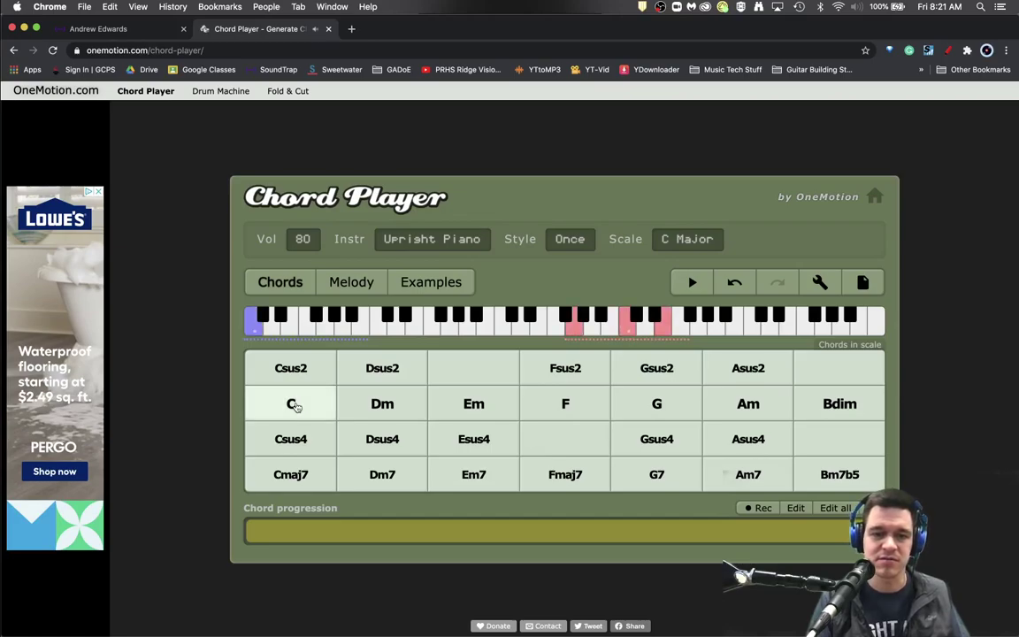
click(510, 403)
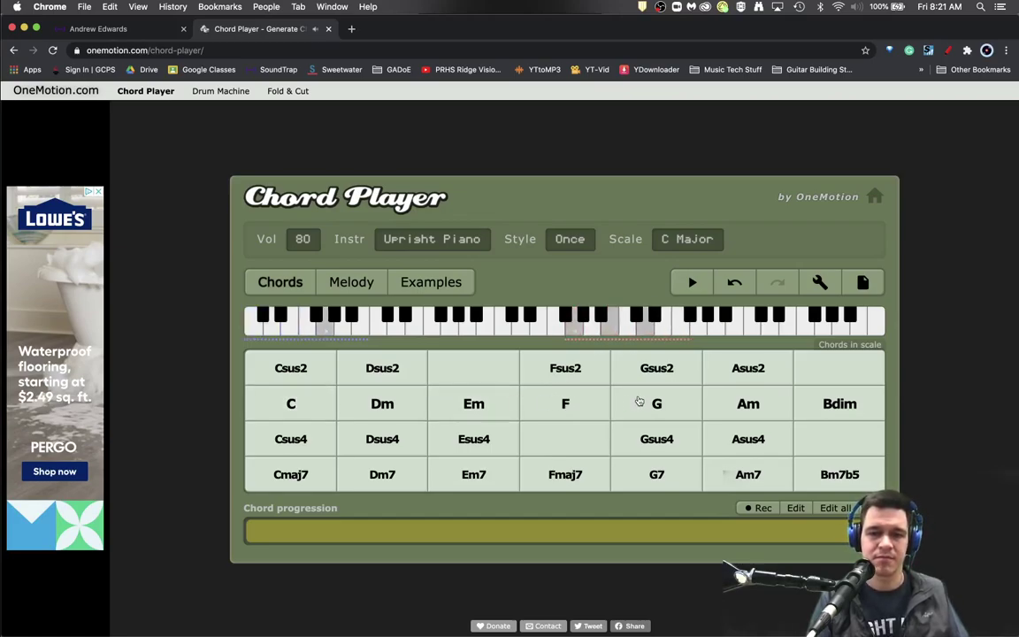
click(583, 403)
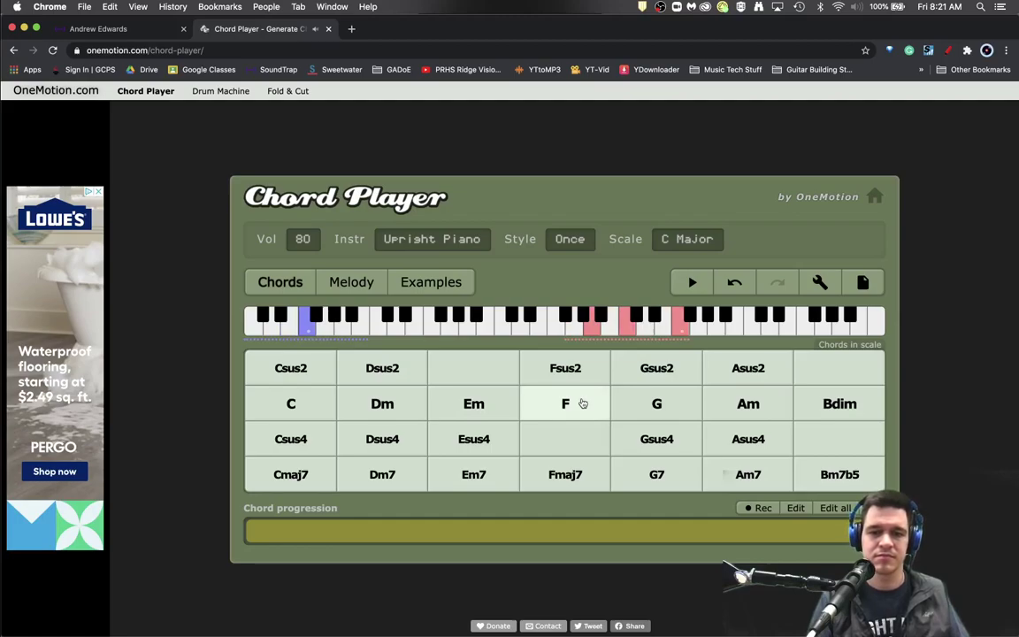
click(634, 405)
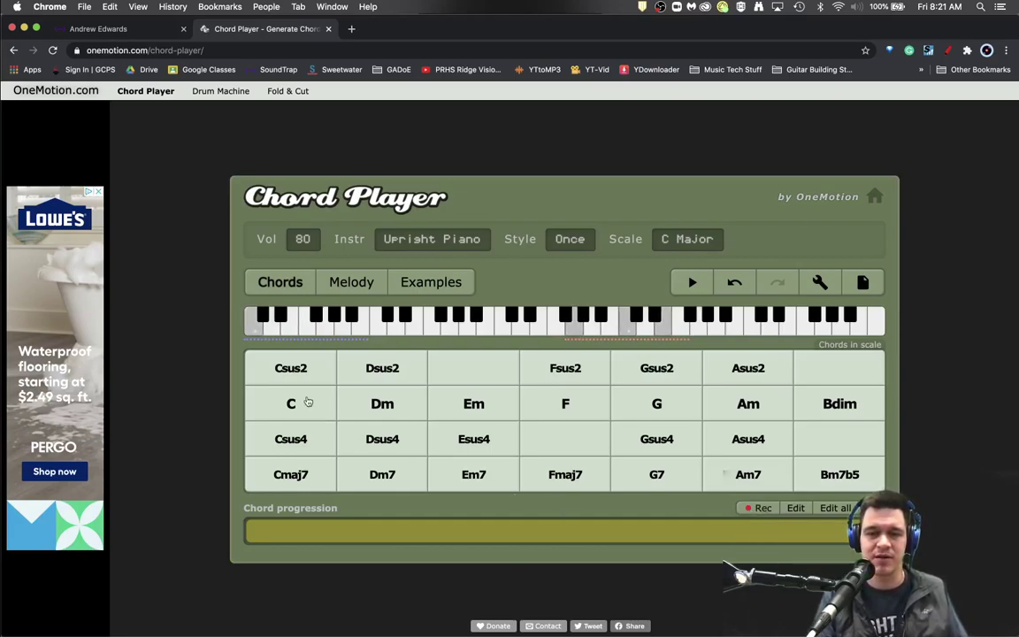
- Record C, Em, F and G into the progression and play it back once
click(301, 409)
click(468, 405)
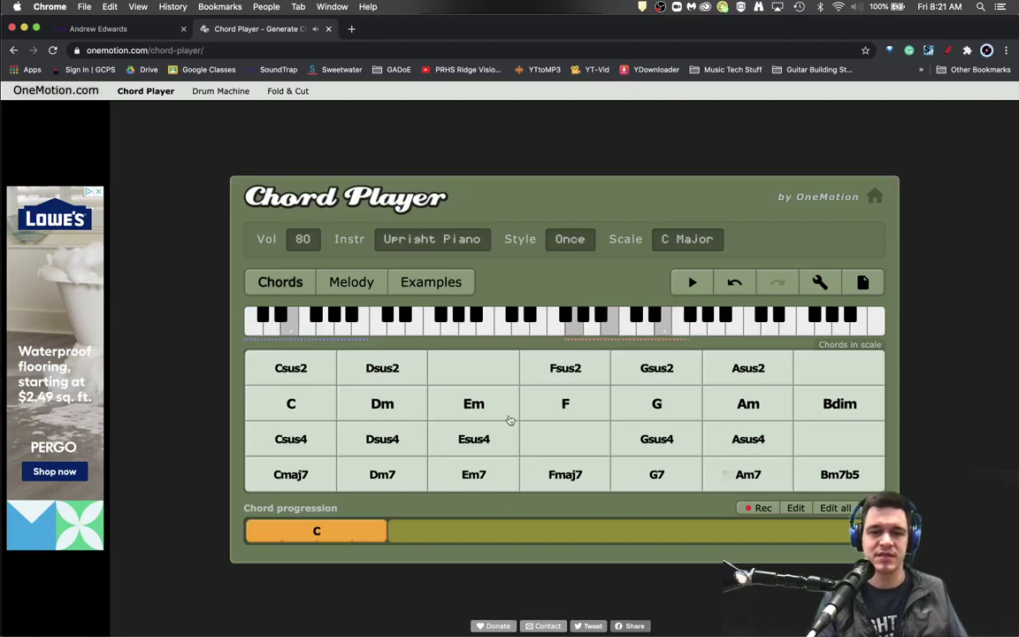
click(557, 405)
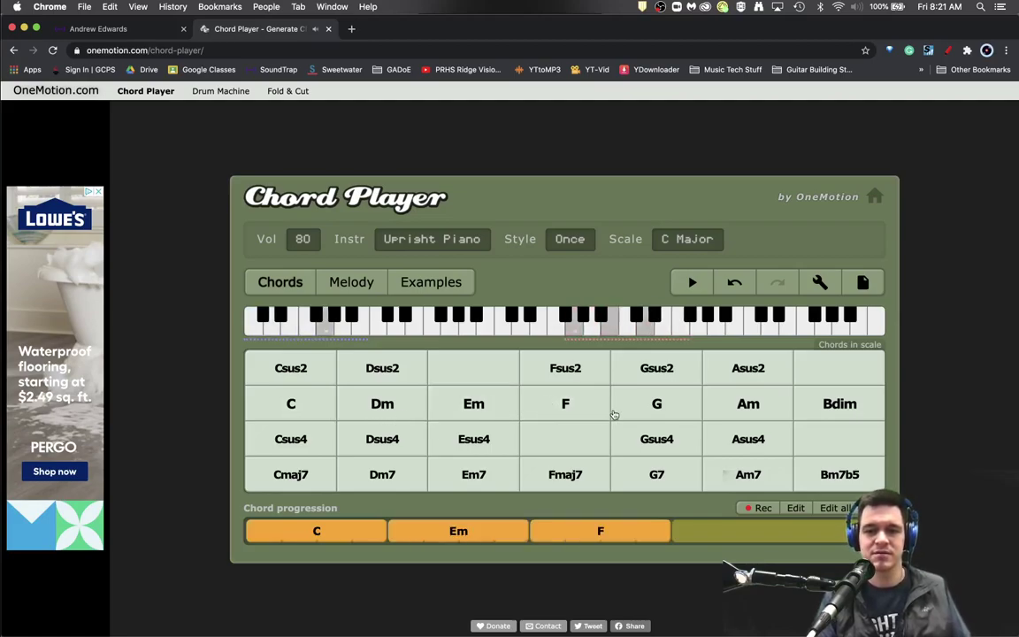
click(653, 405)
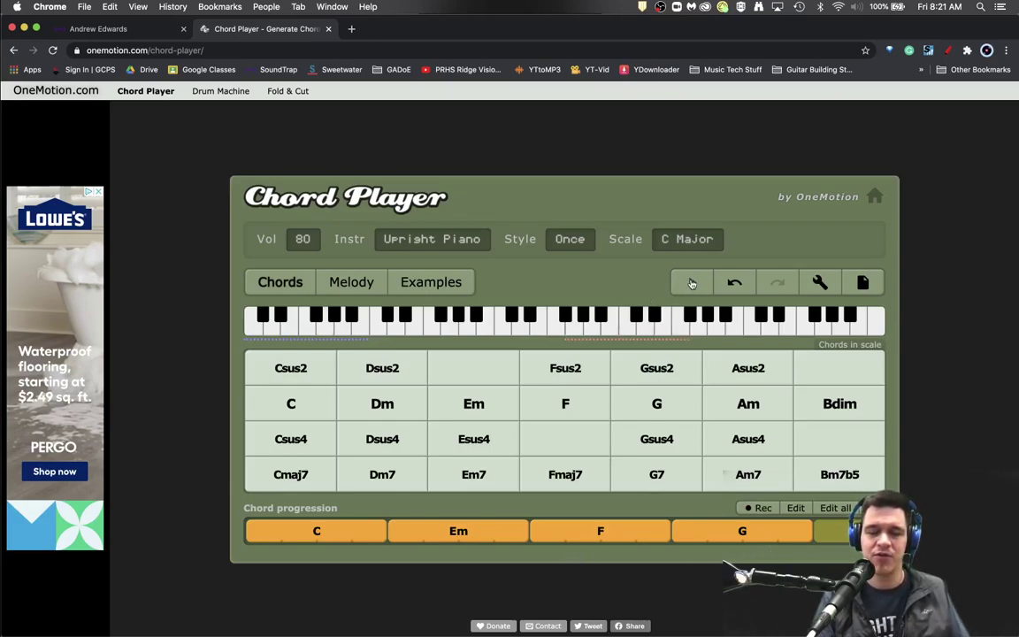
click(692, 283)
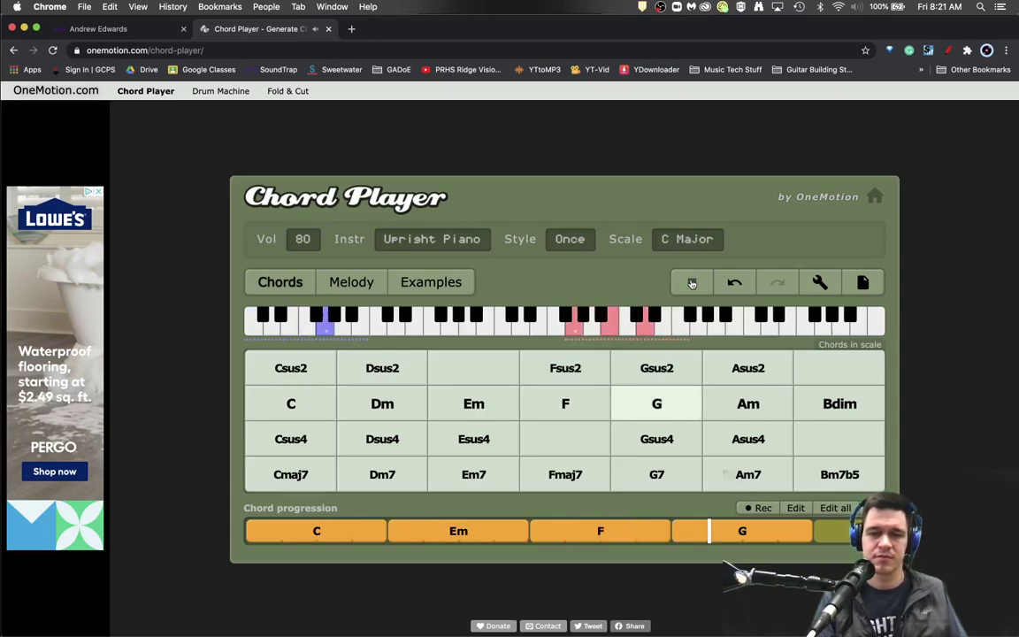
click(692, 283)
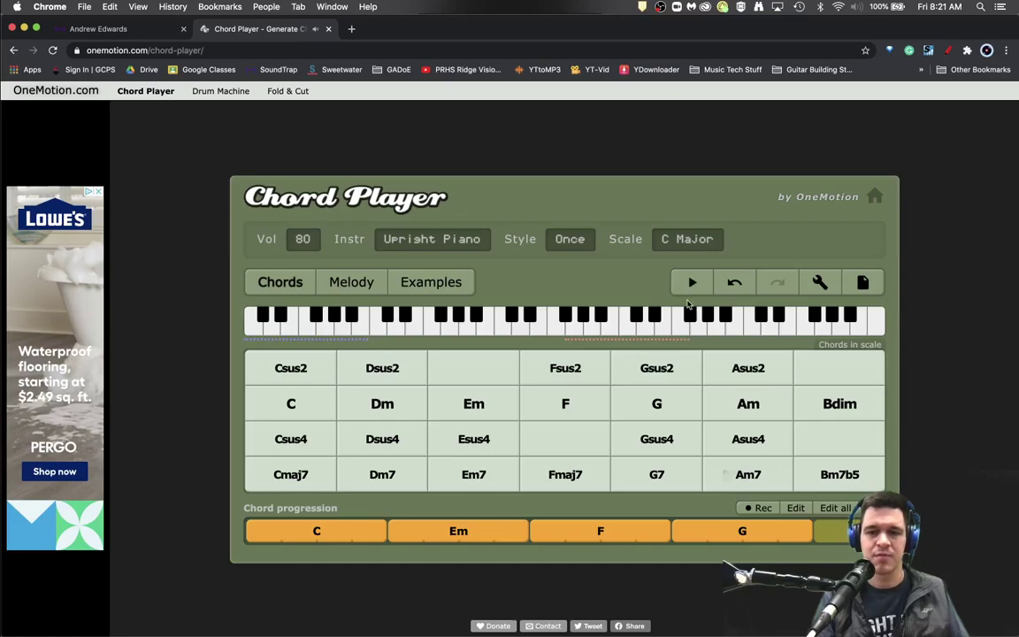
- Apply the Dance 1 style preset with the tempo lowered to 85 BPM
click(560, 242)
scroll(513, 371, down, 3)
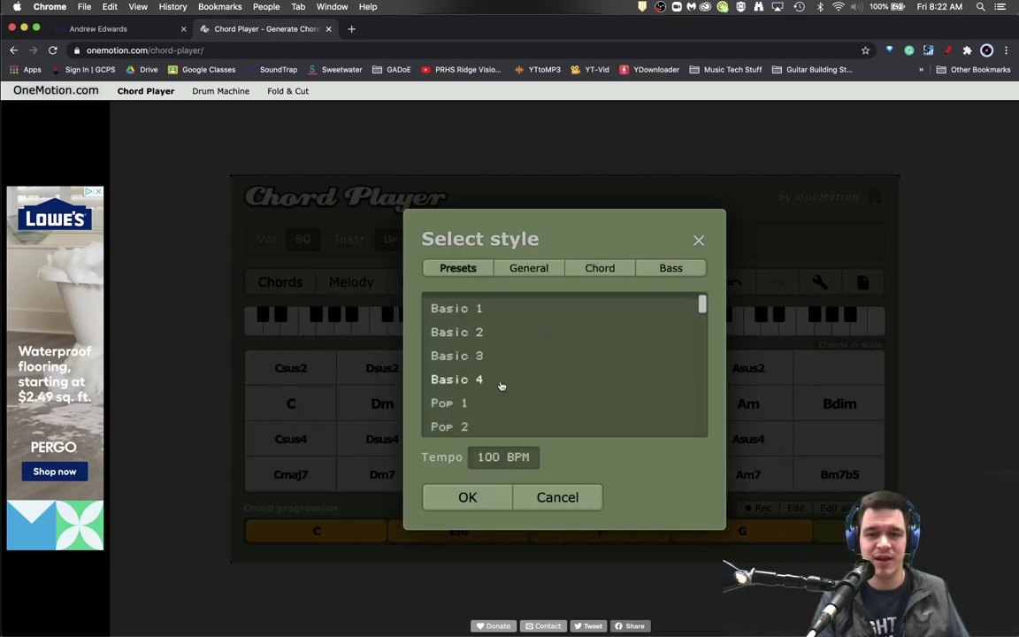
click(479, 376)
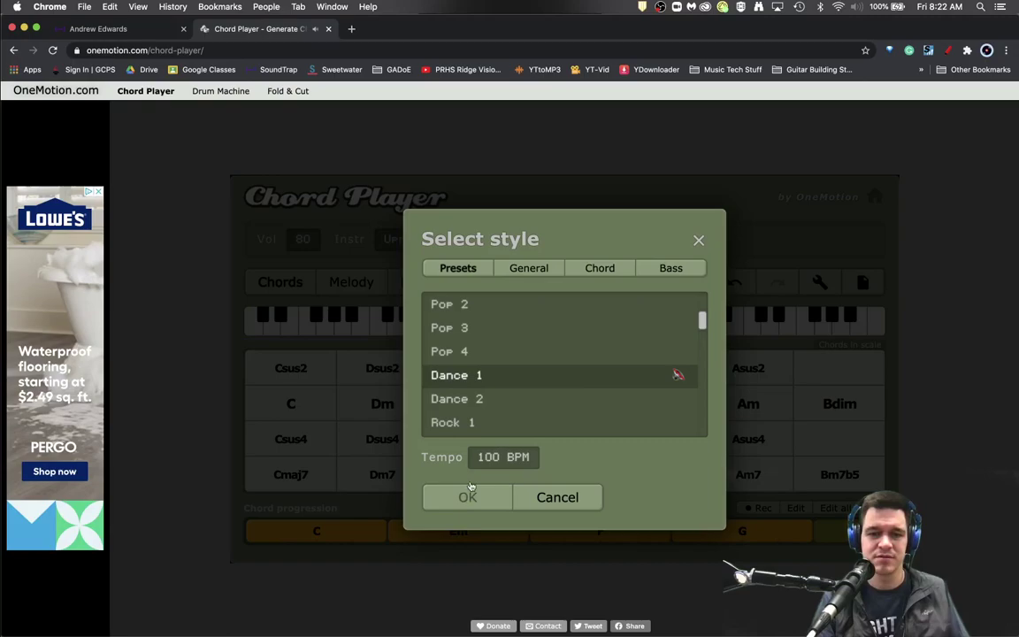
click(490, 456)
drag(549, 413, 536, 413)
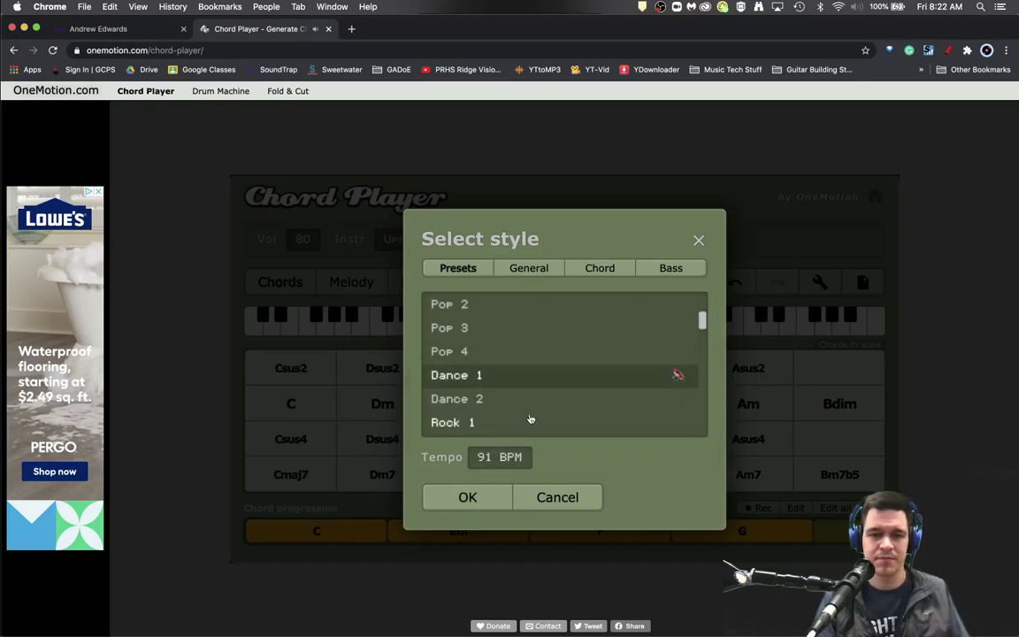
click(491, 456)
drag(530, 405, 525, 411)
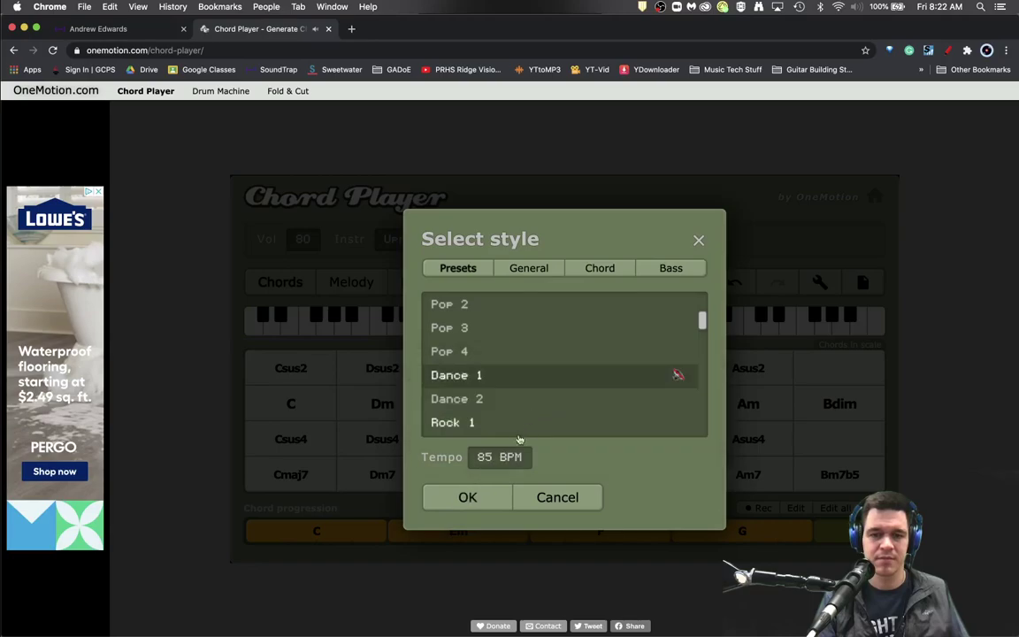
click(489, 498)
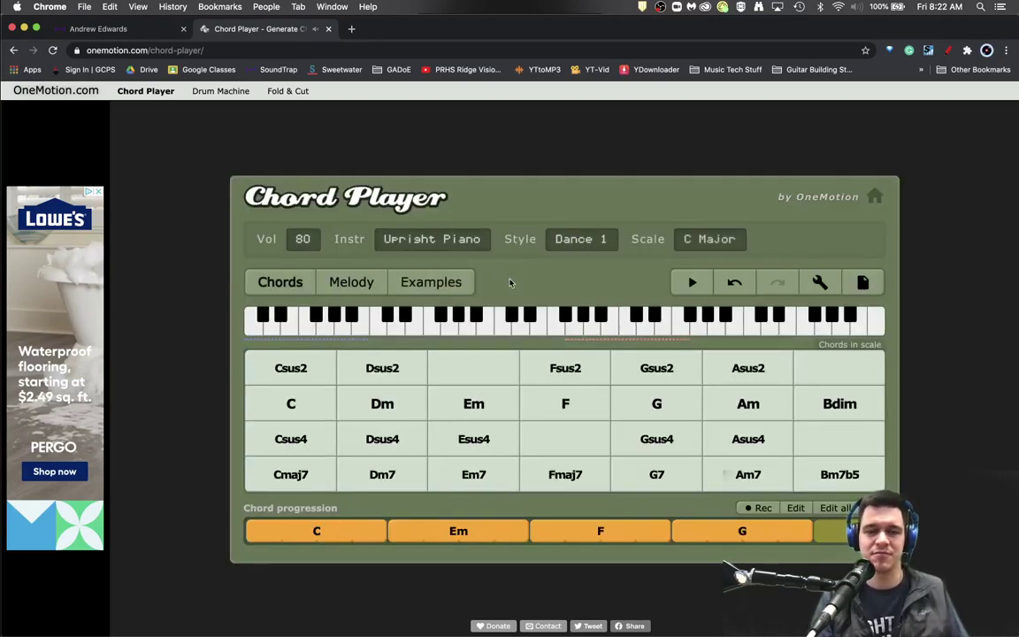
- Try the Marimba and Clavinet sounds, then set the instrument to Rhodes
click(431, 239)
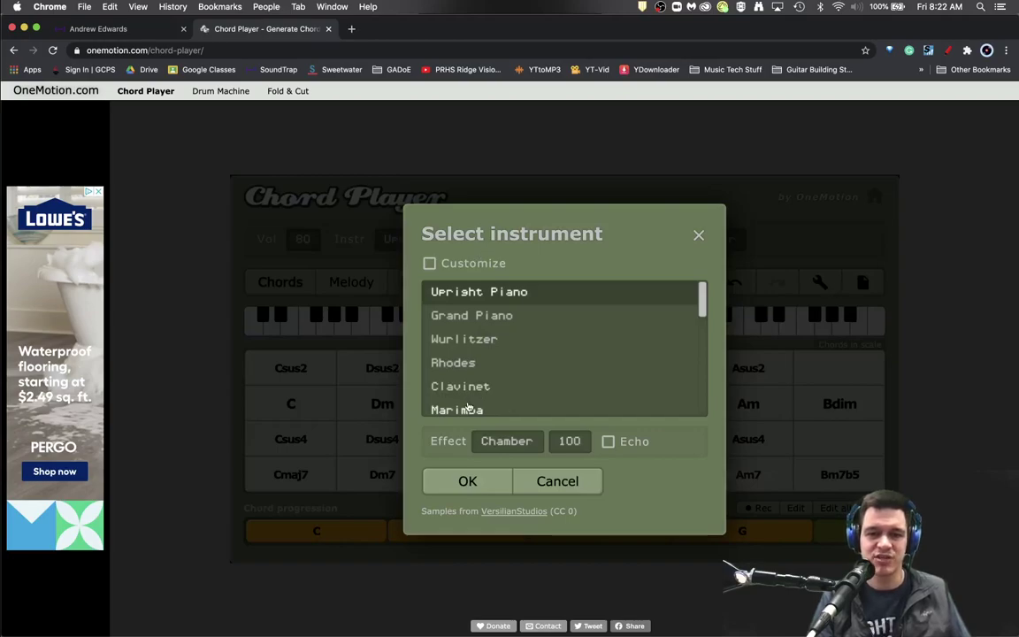
click(471, 408)
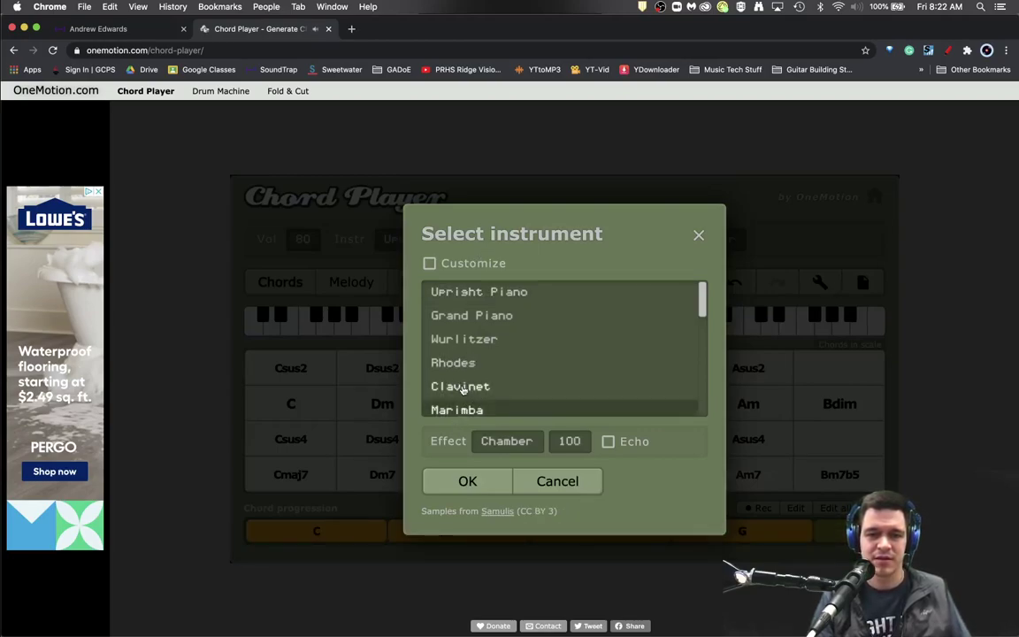
click(462, 387)
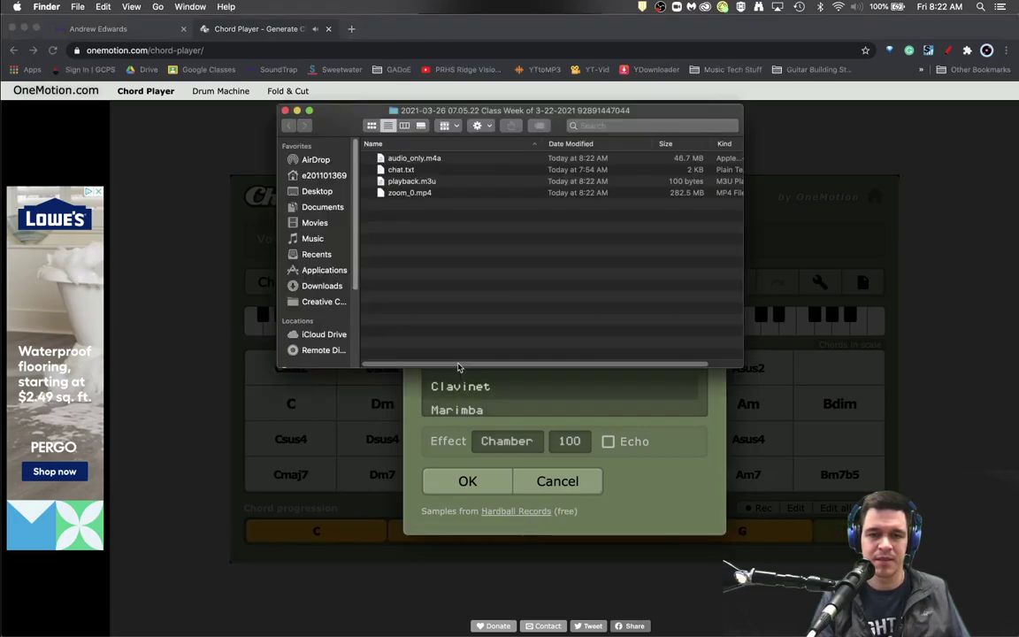
click(285, 110)
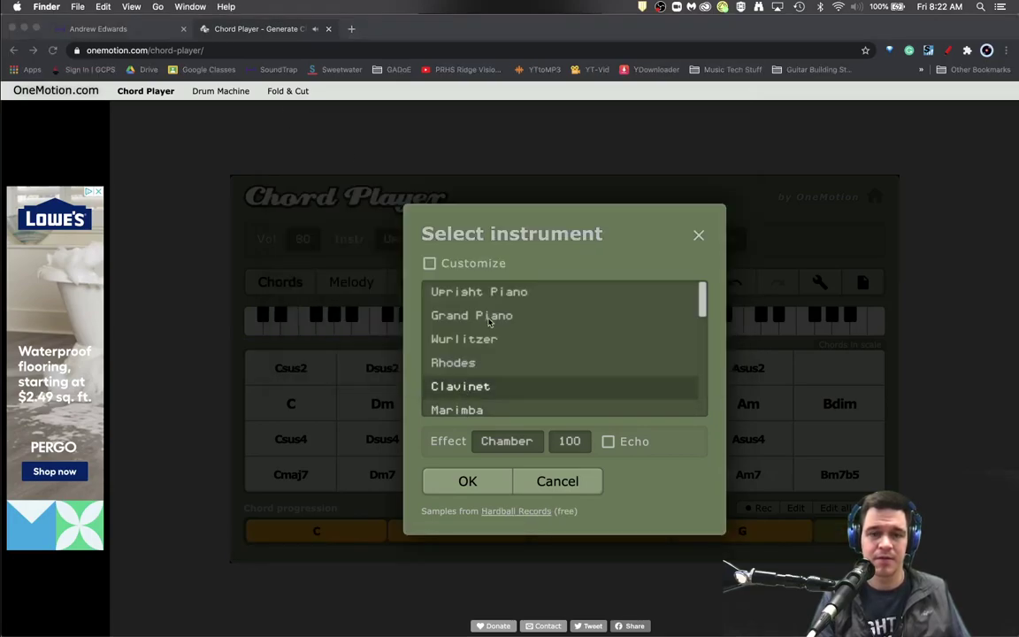
click(461, 359)
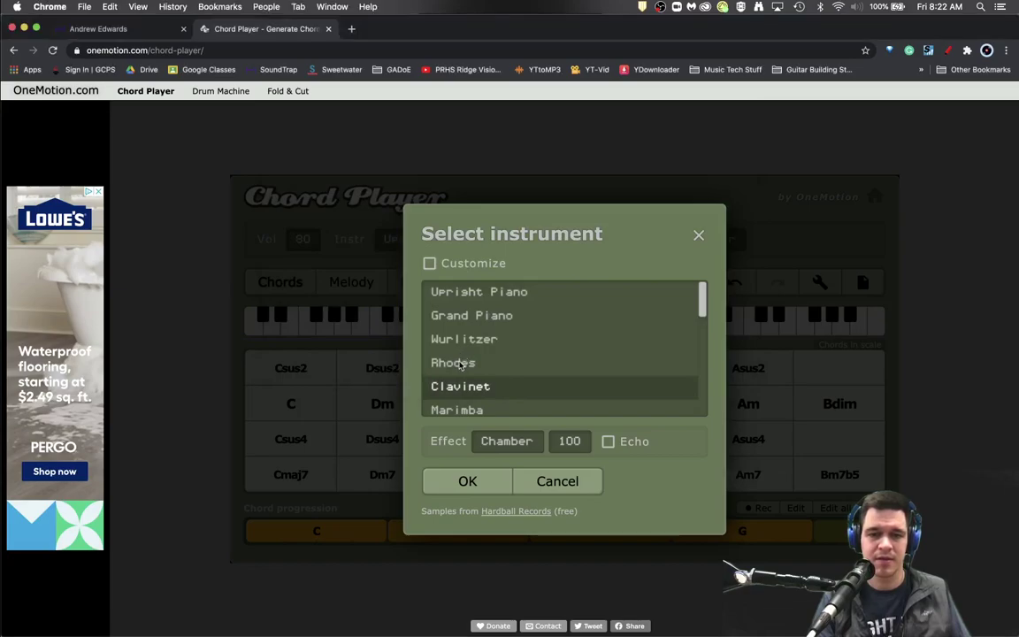
double_click(460, 363)
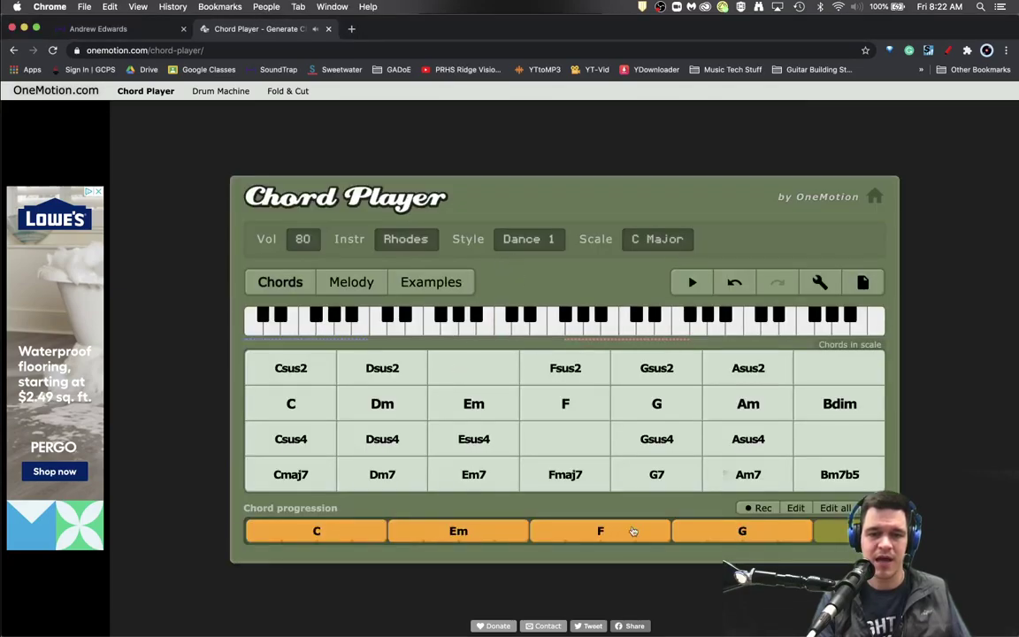
- Play the progression through once, then audition the G chord alone
click(693, 286)
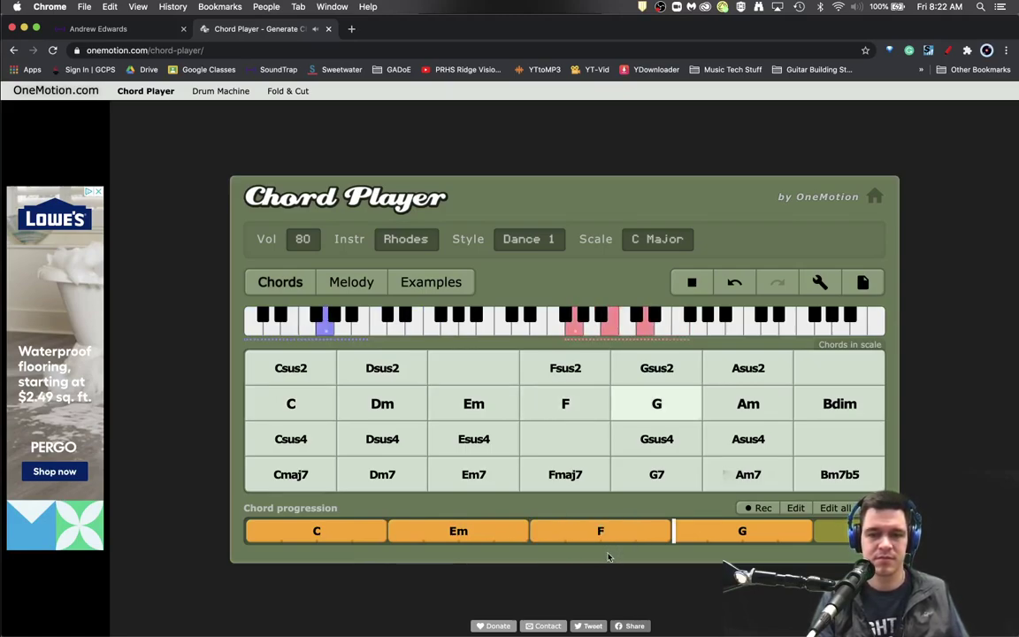
click(692, 281)
click(743, 530)
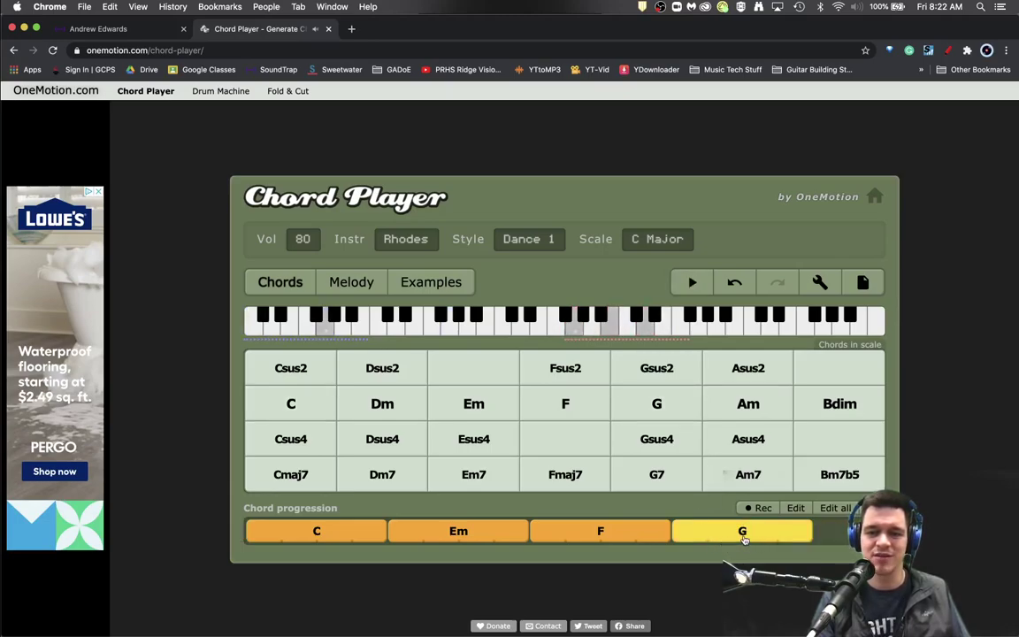
- Edit the fourth chord's root from G to C, making the progression C–Em–F–C
click(795, 509)
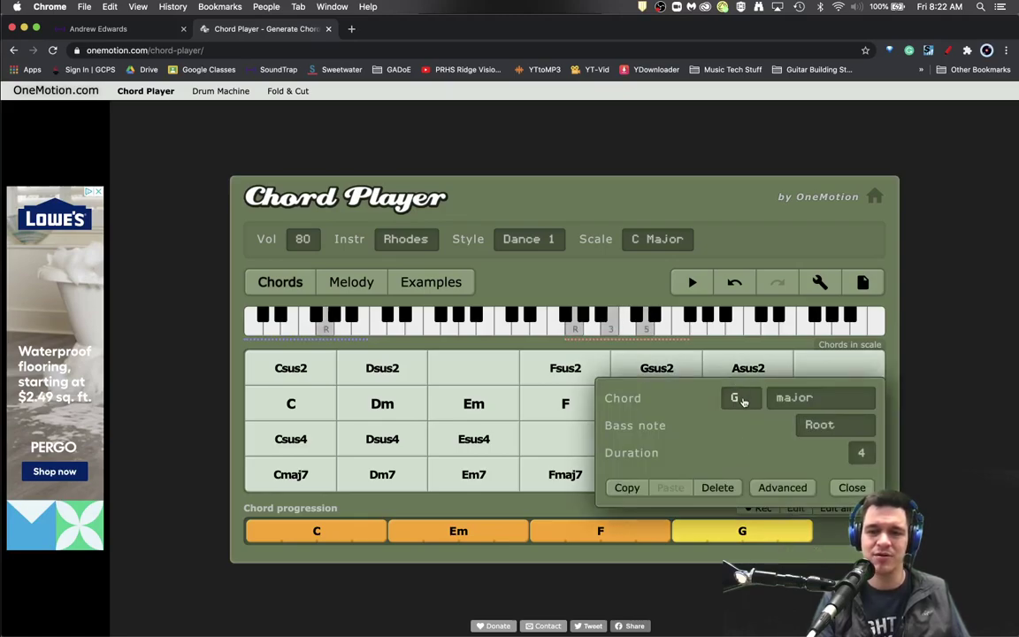
click(736, 400)
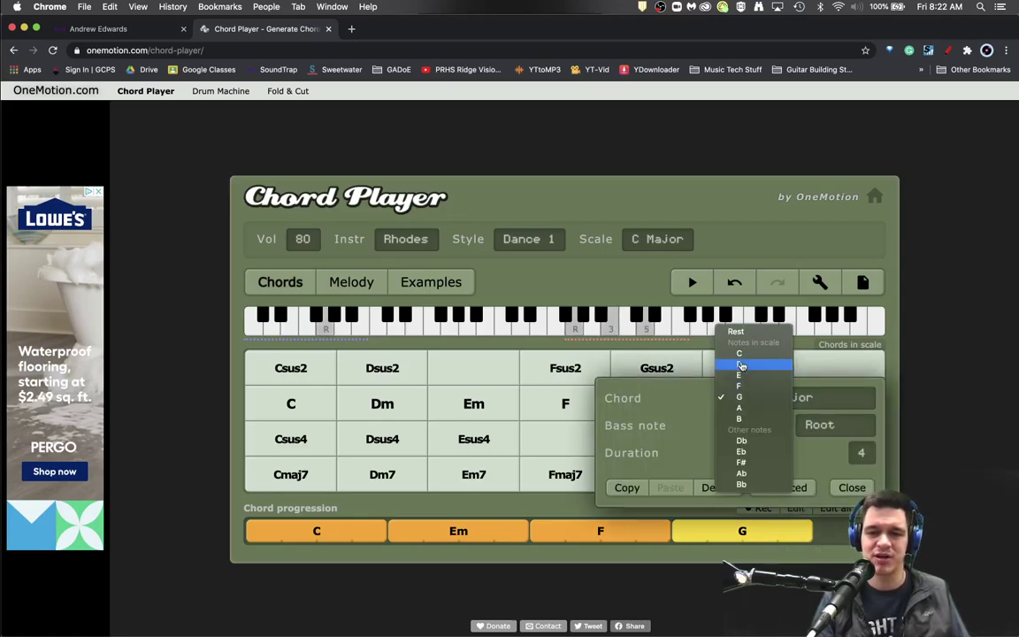
click(737, 350)
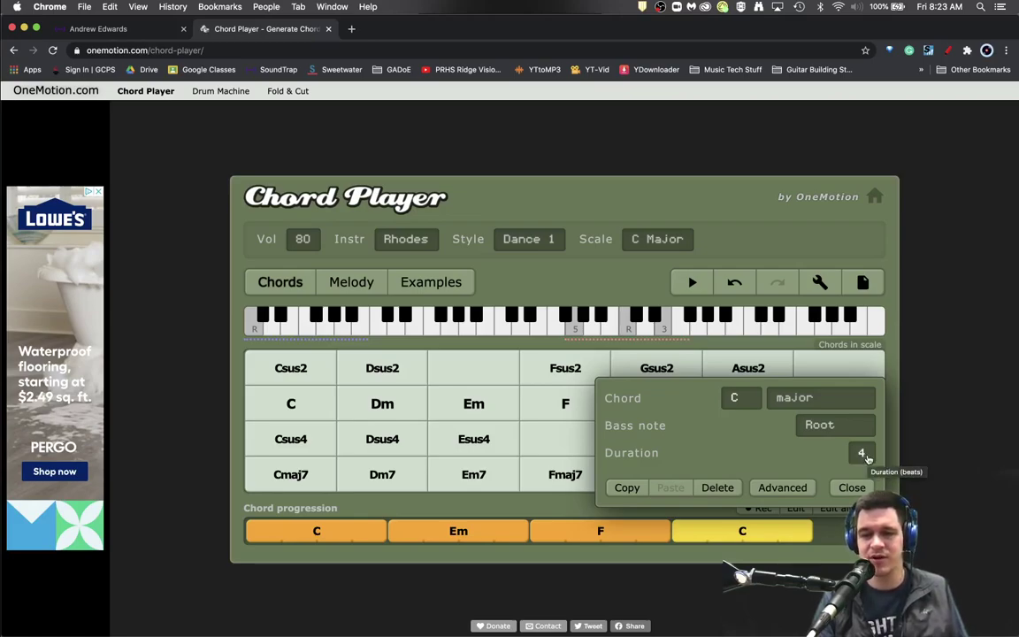
click(853, 489)
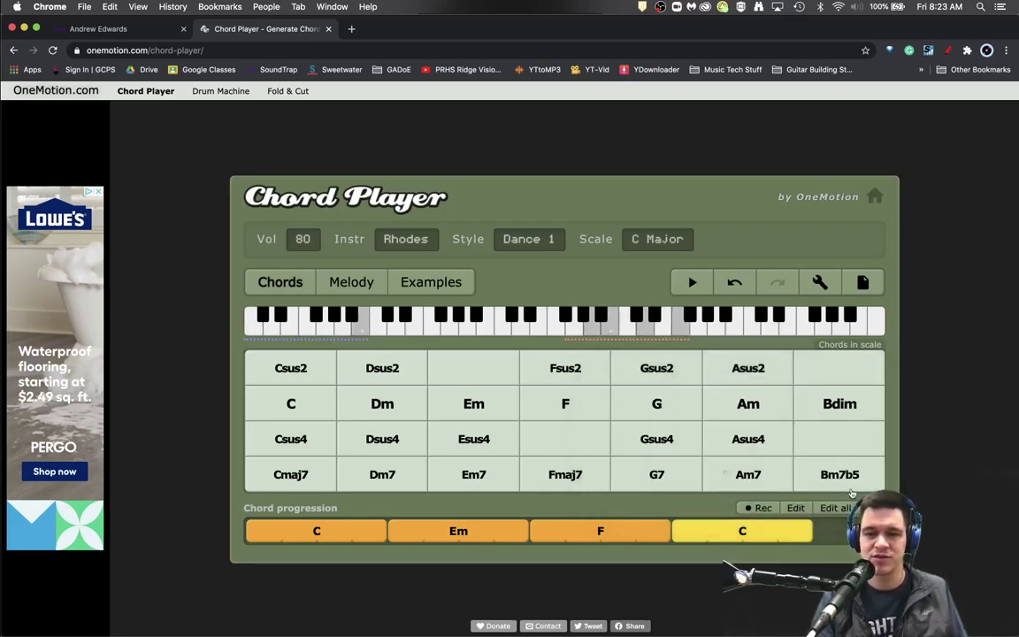
click(428, 242)
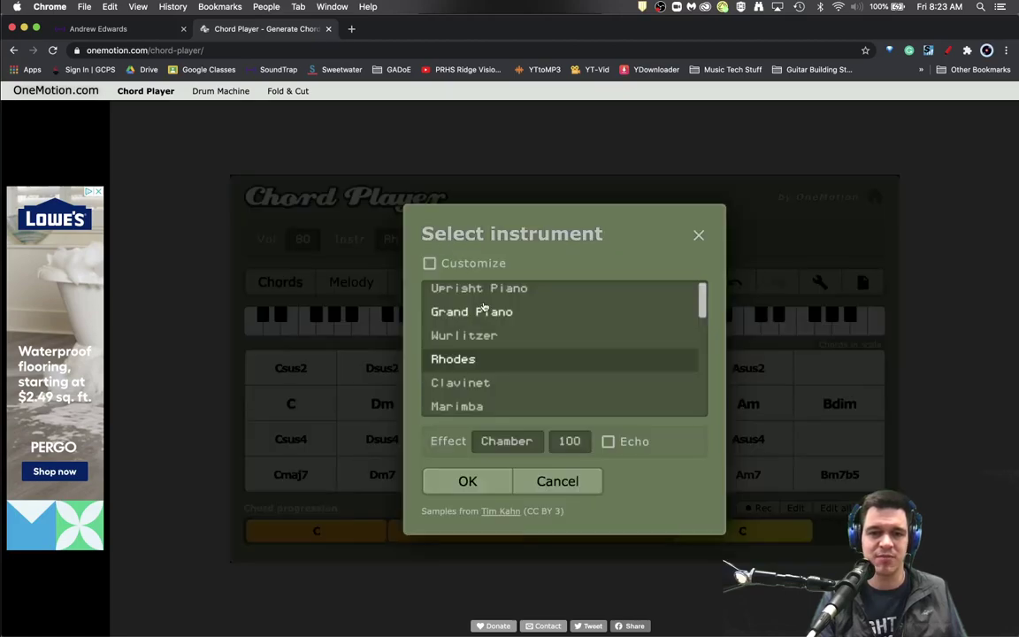
click(454, 290)
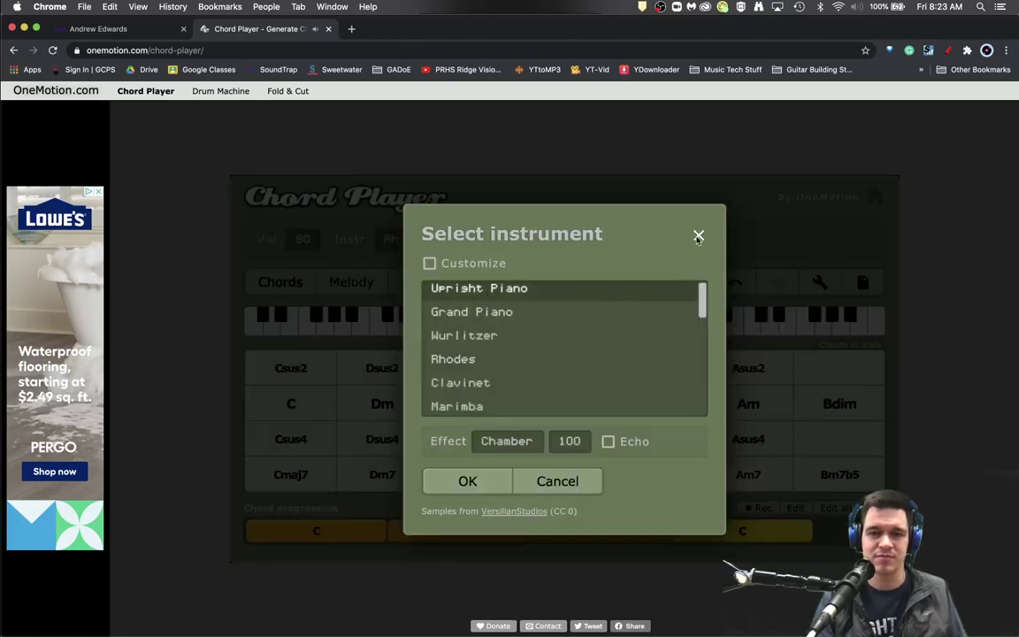
click(698, 237)
click(692, 283)
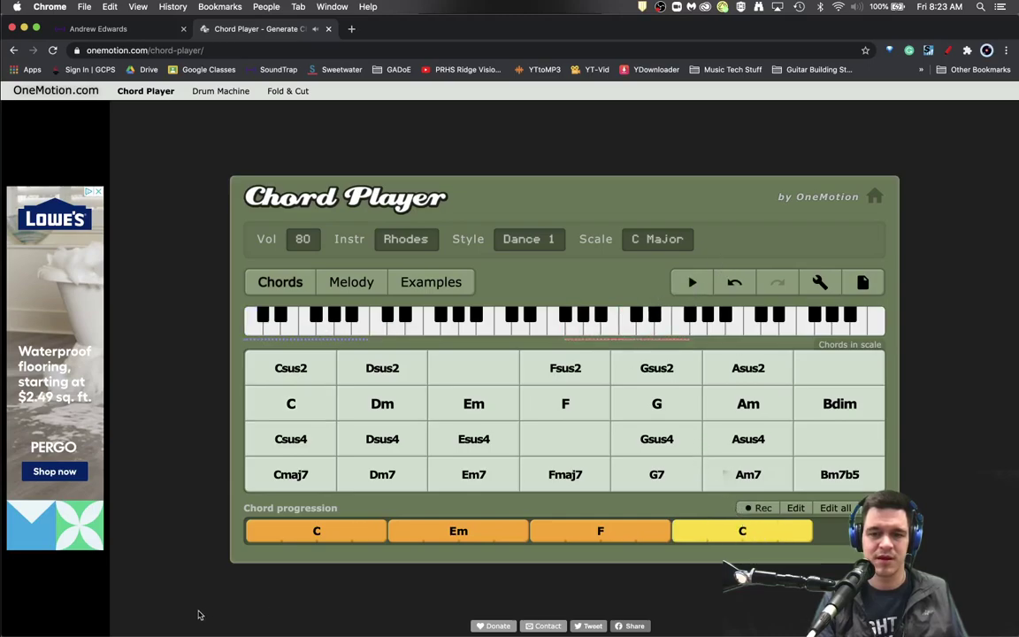
click(276, 544)
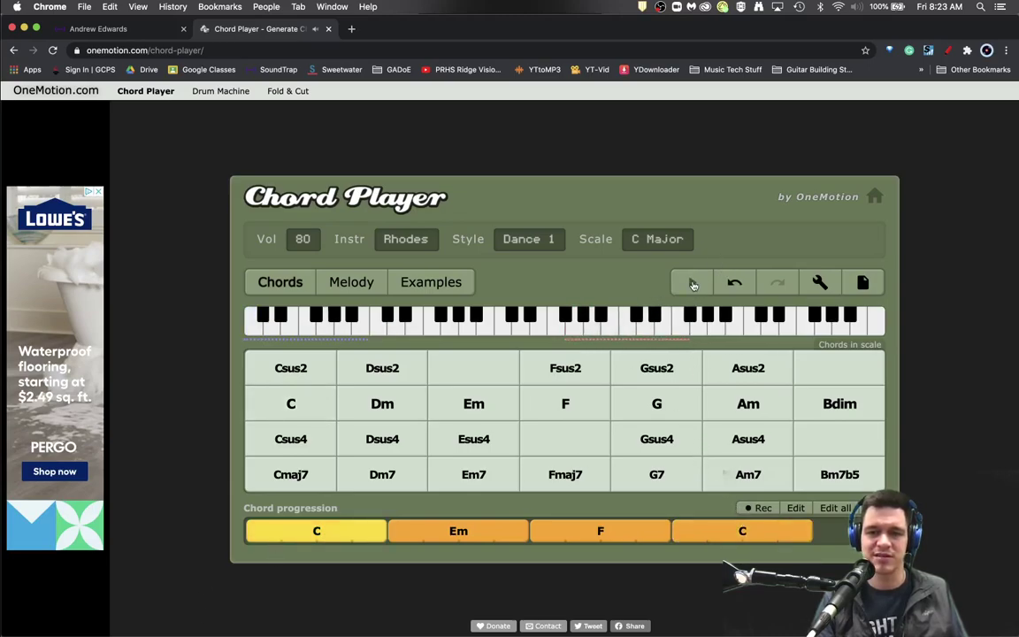
click(693, 283)
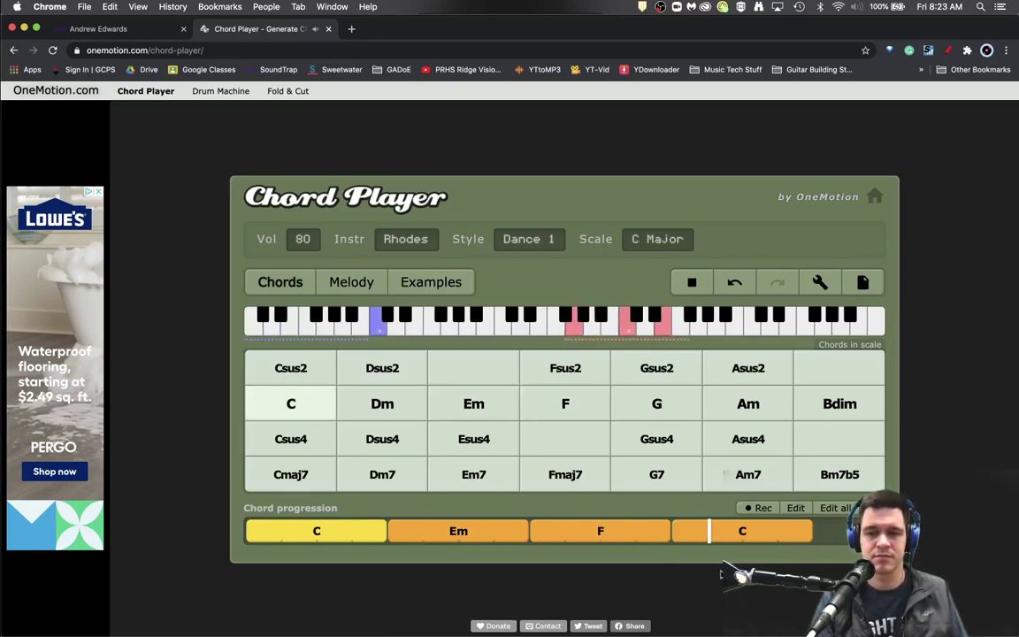
click(693, 284)
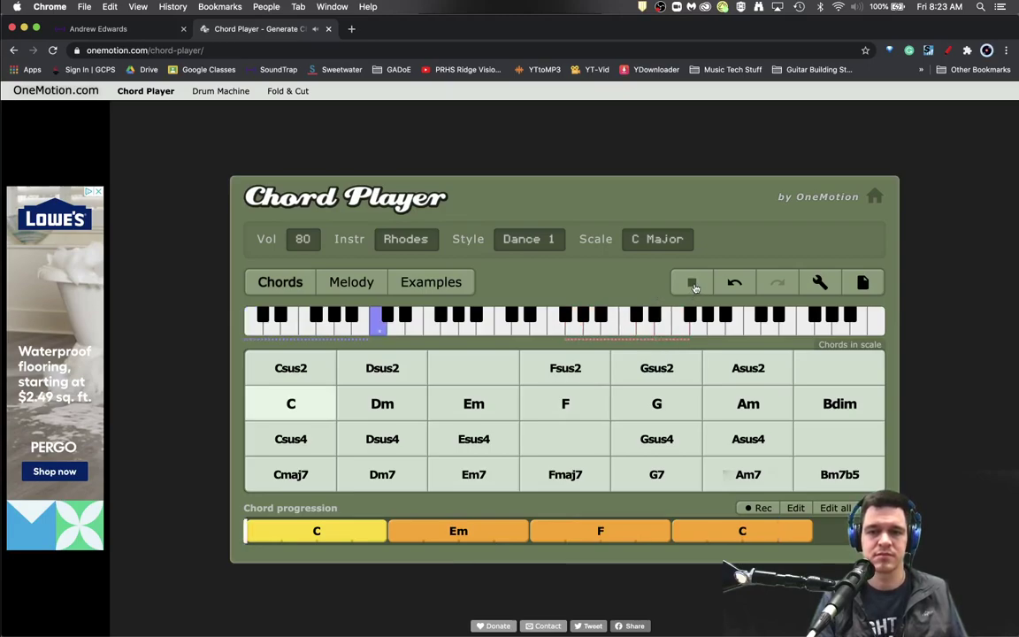
click(692, 283)
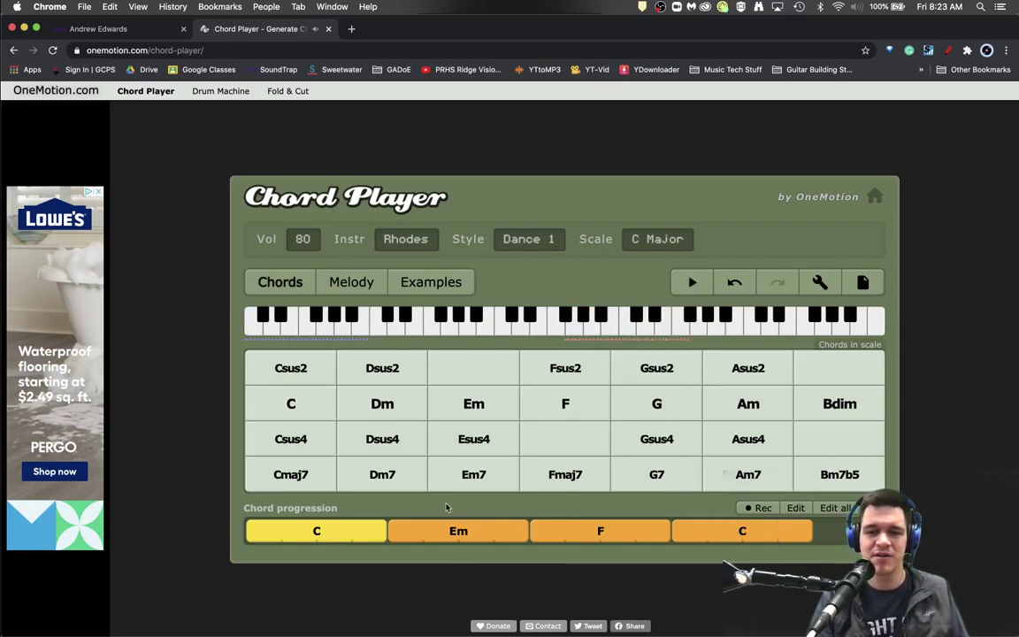
- In the Edit all text editor, set the duration unit to Beat
click(835, 509)
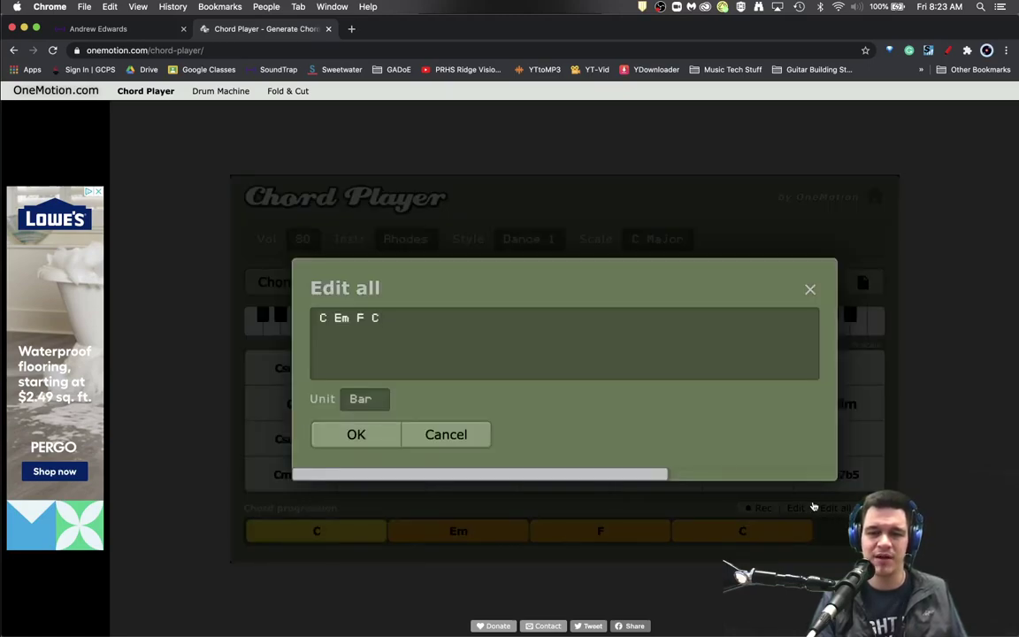
click(377, 399)
click(372, 390)
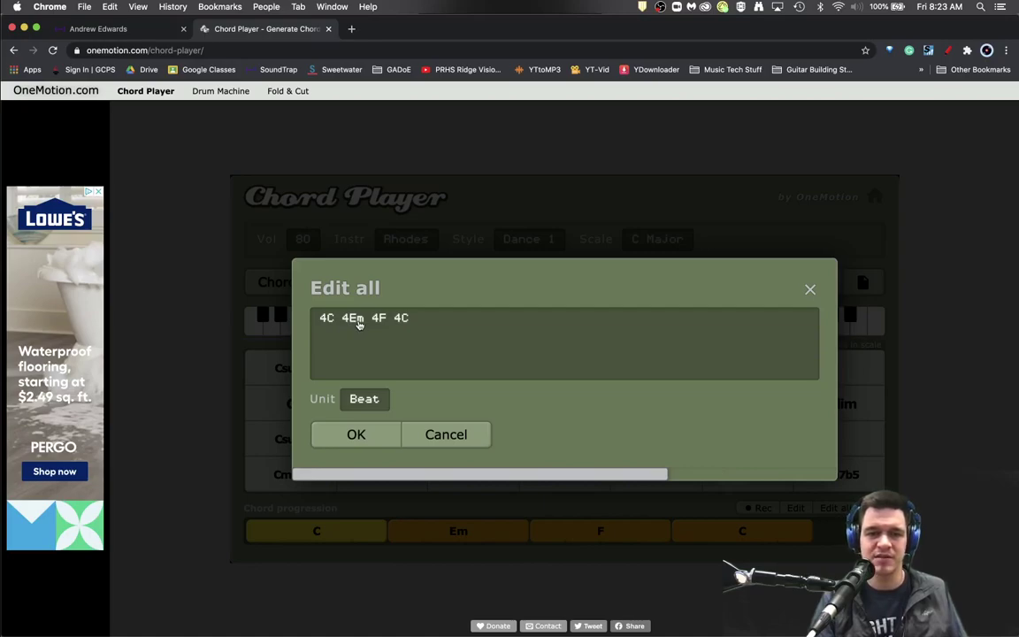
- Edit the chord text to 4C 4Em 4F 2G 1Am 1G and apply it
click(408, 325)
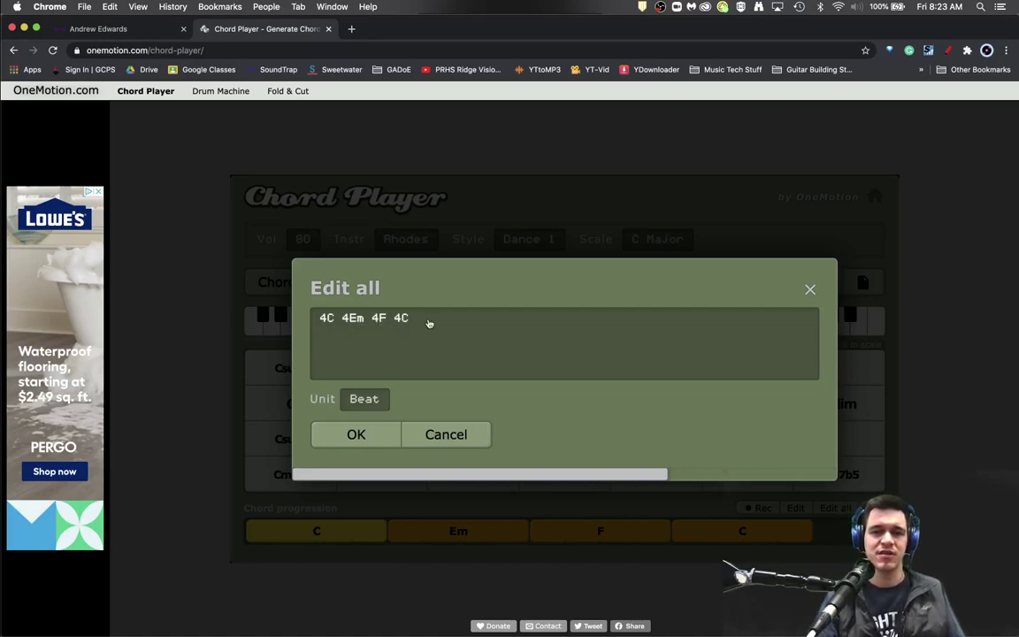
key(BackSpace)
text(G)
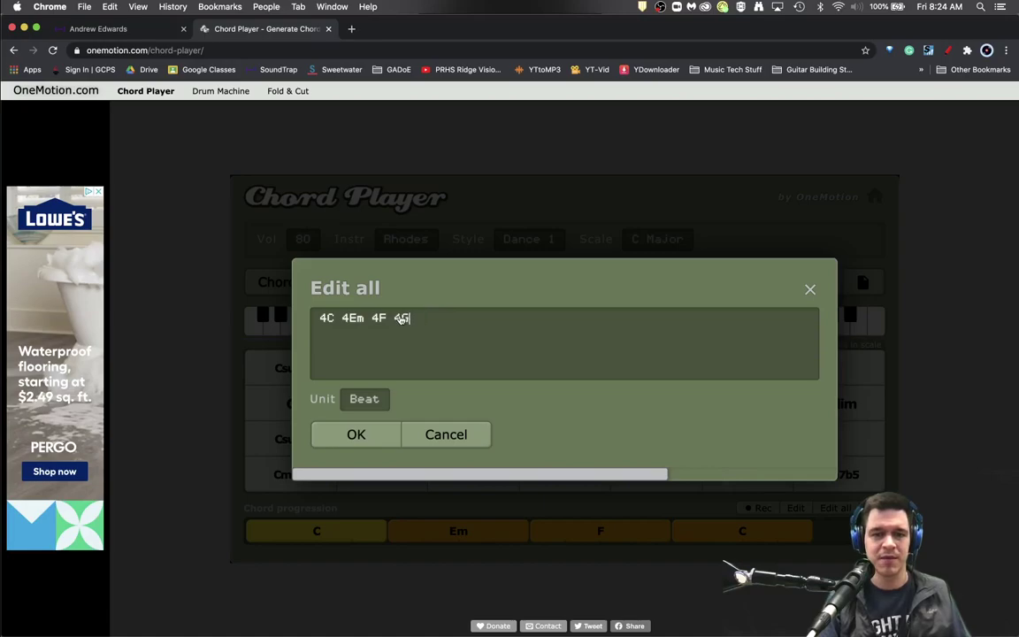
key(Left)
key(BackSpace)
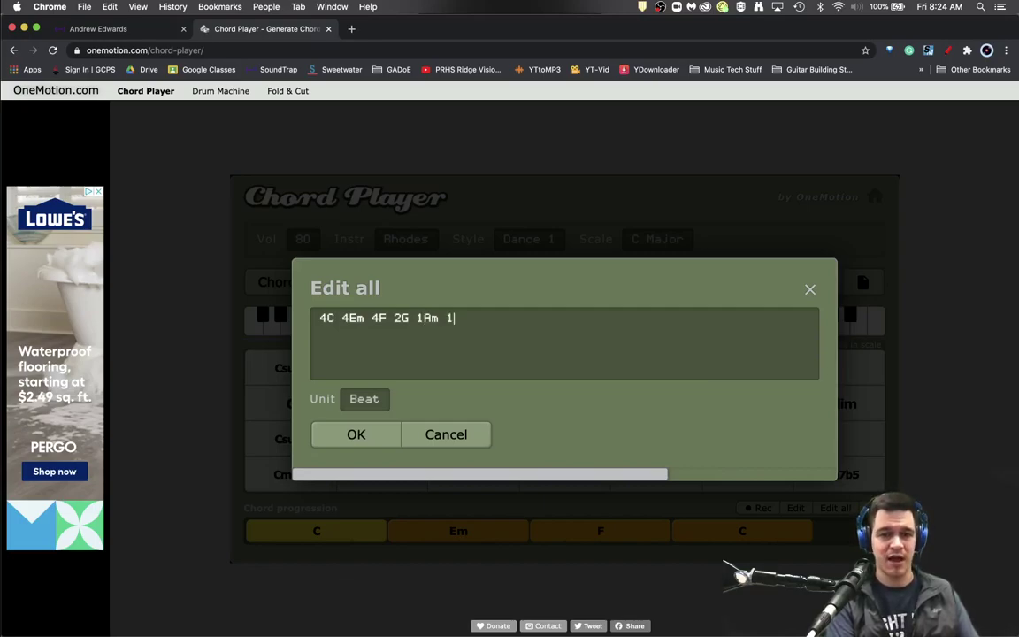
text(G)
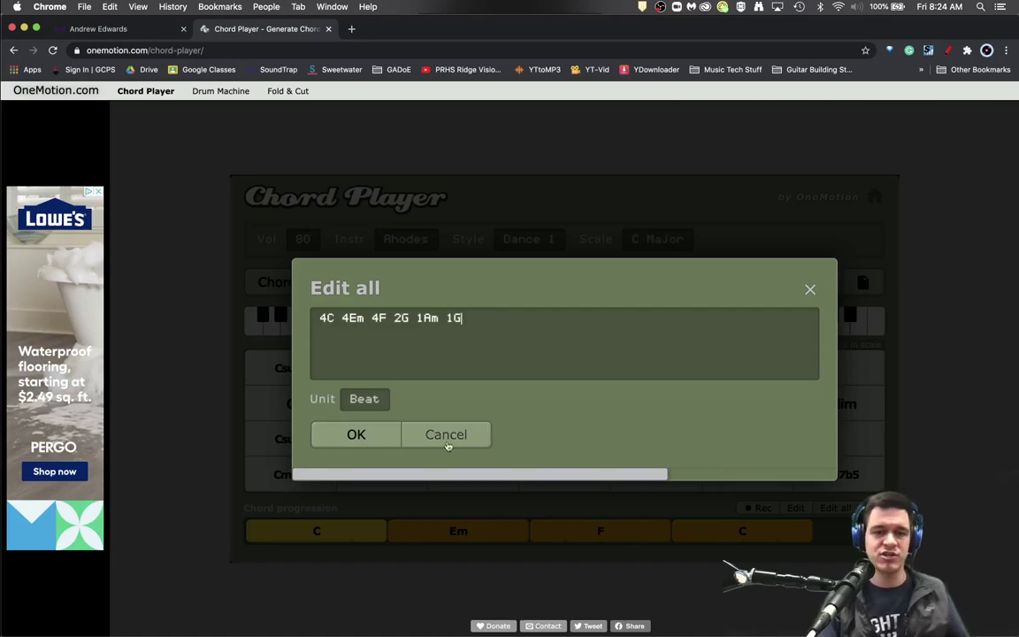
click(388, 436)
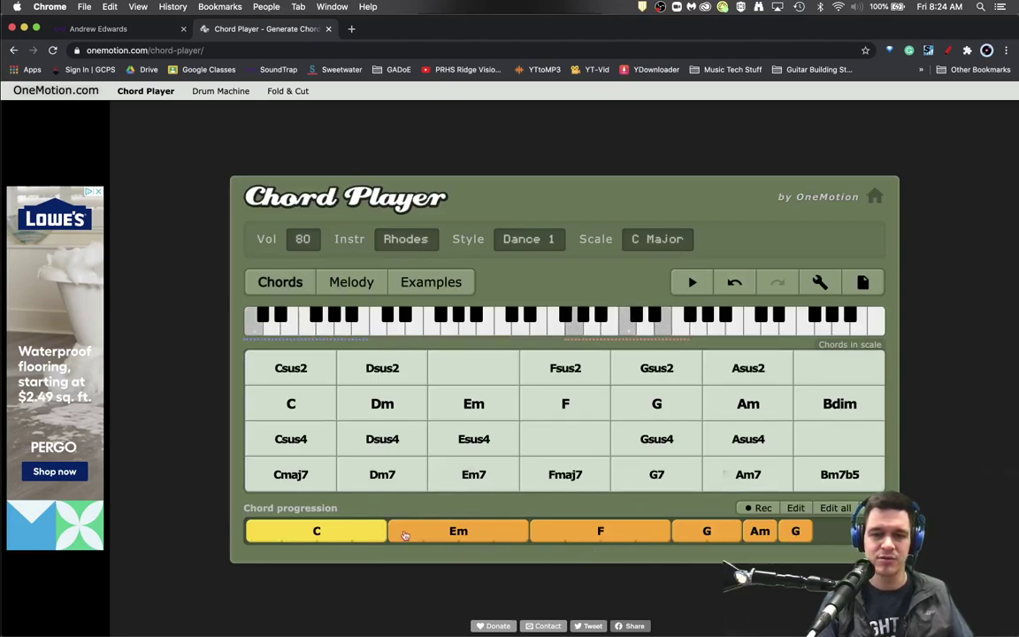
- Change the instrument from Rhodes to Upright Piano
click(409, 241)
click(460, 290)
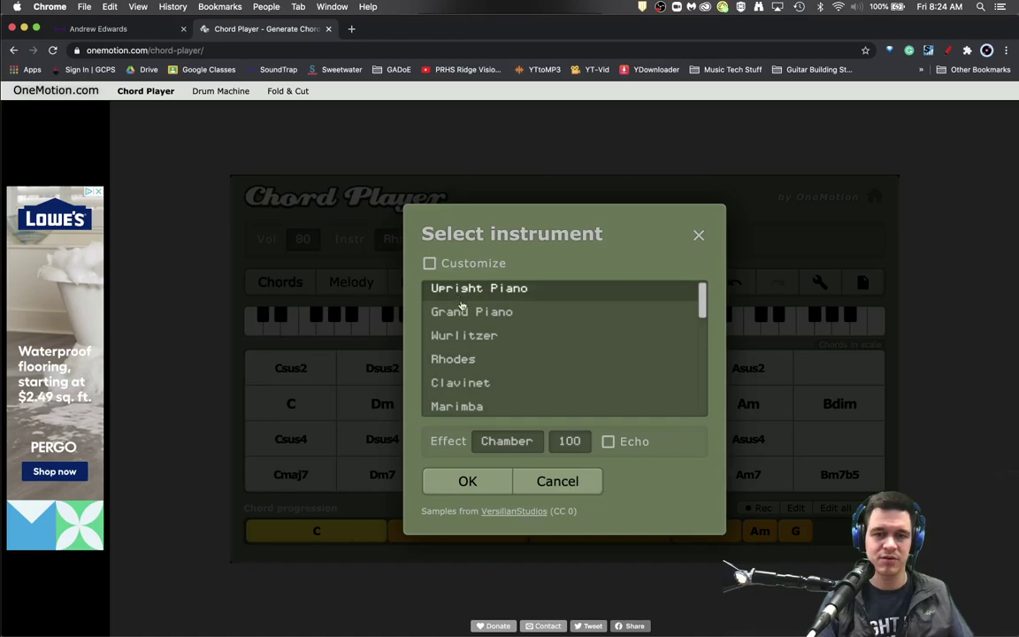
click(456, 478)
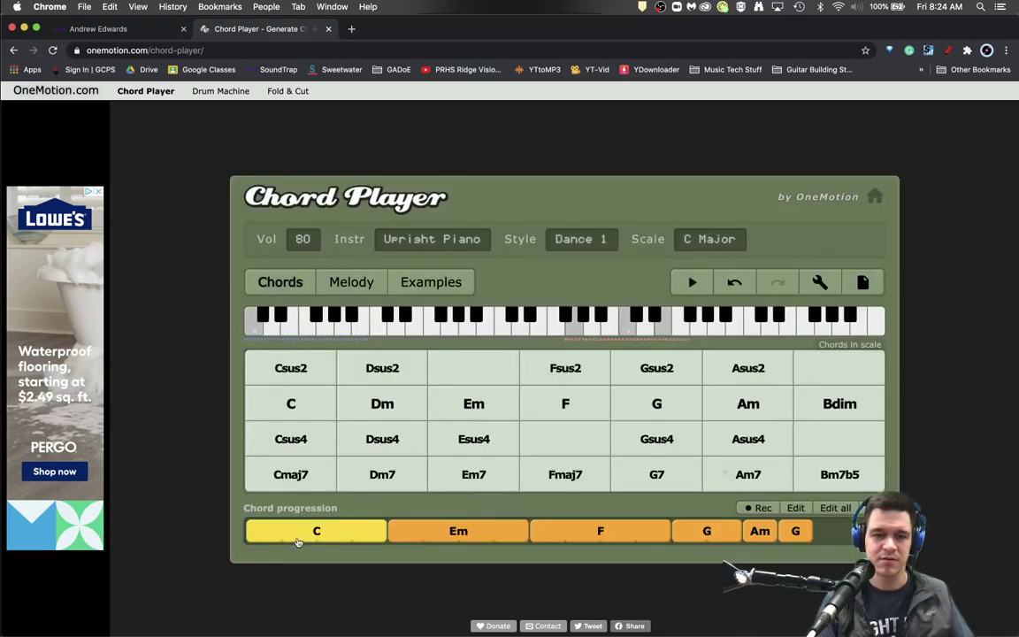
- Audition the first C chord, then play the whole progression once
click(298, 536)
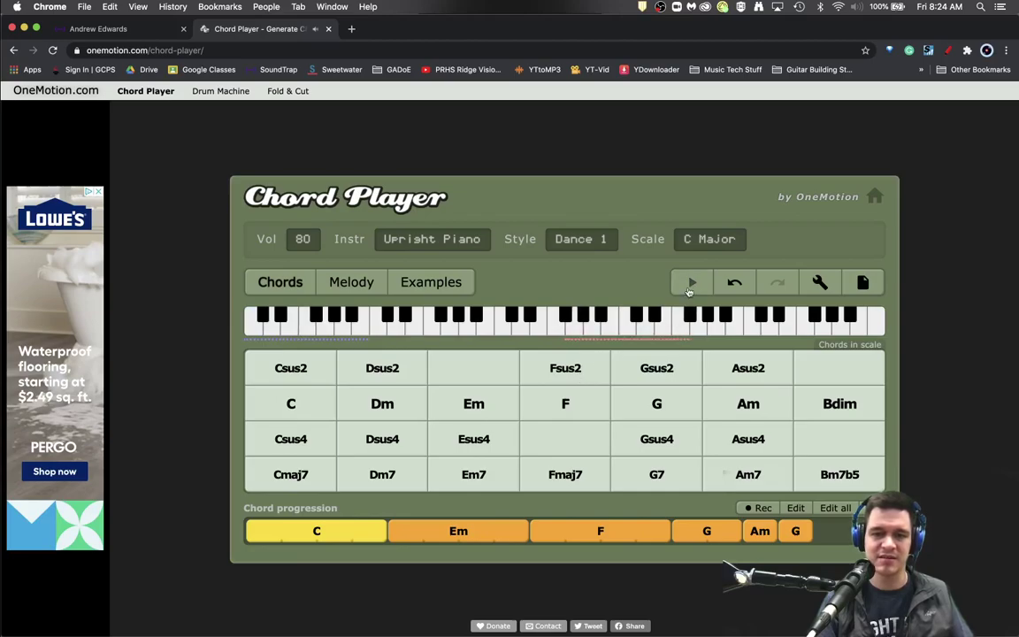
click(691, 283)
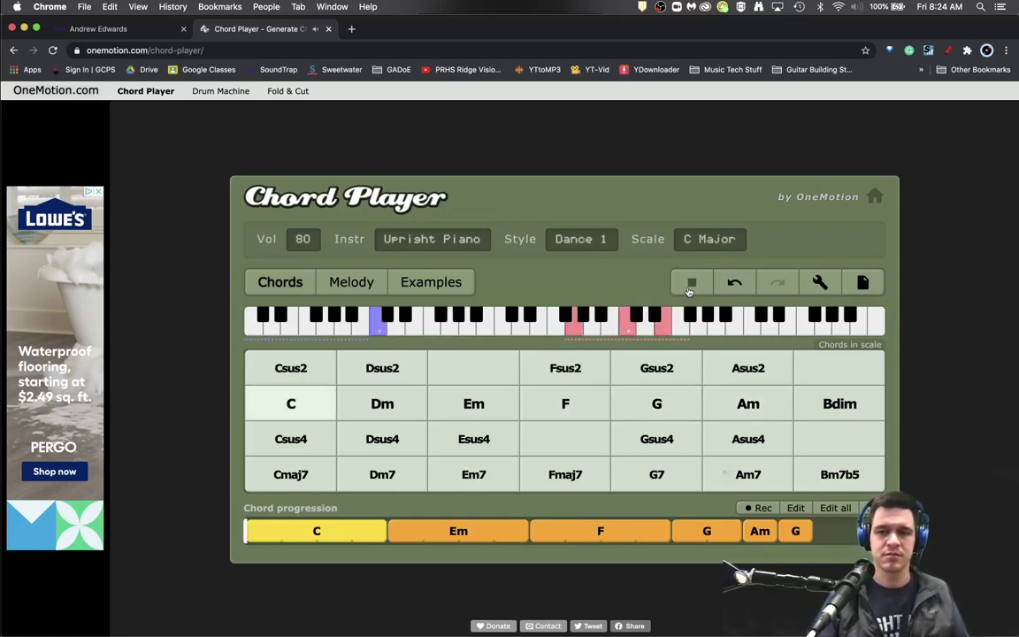
click(690, 283)
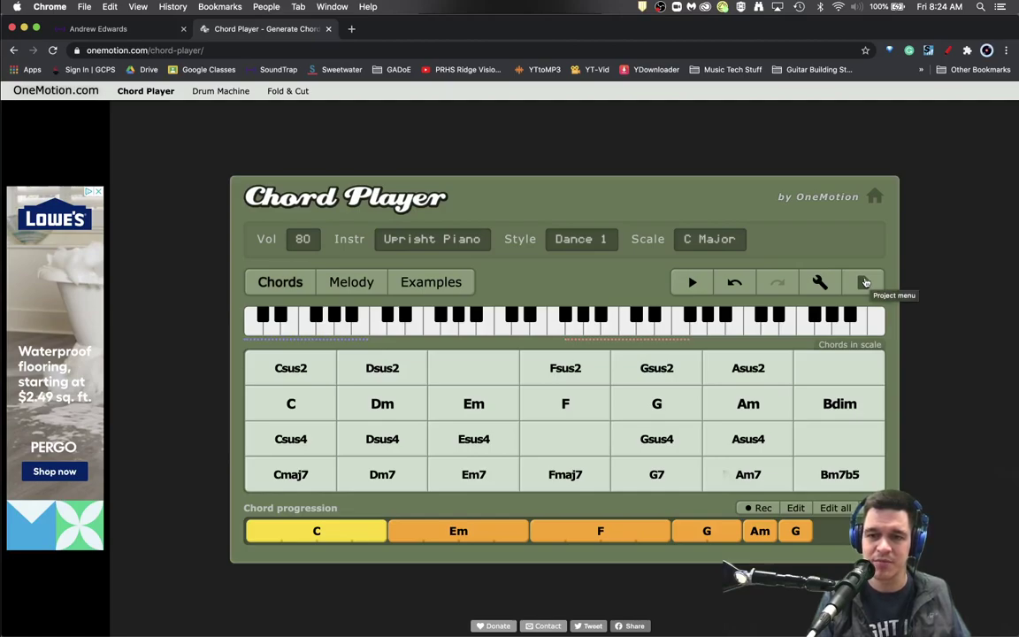
- Export the progression as MIDI file Chords C-Em-F-G.mid, then switch to Soundtrap
click(865, 282)
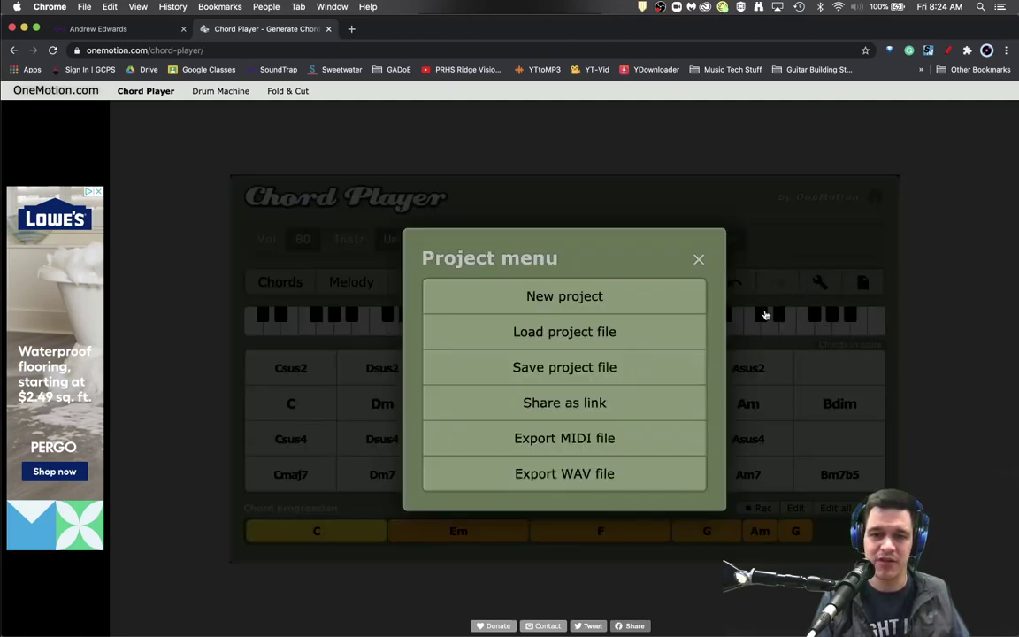
click(612, 441)
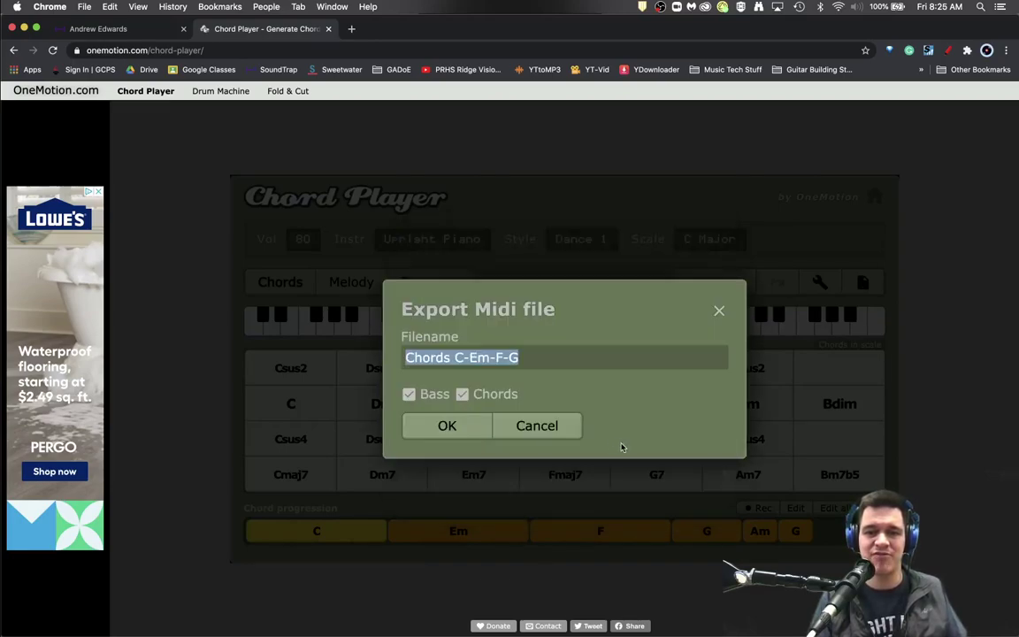
click(448, 426)
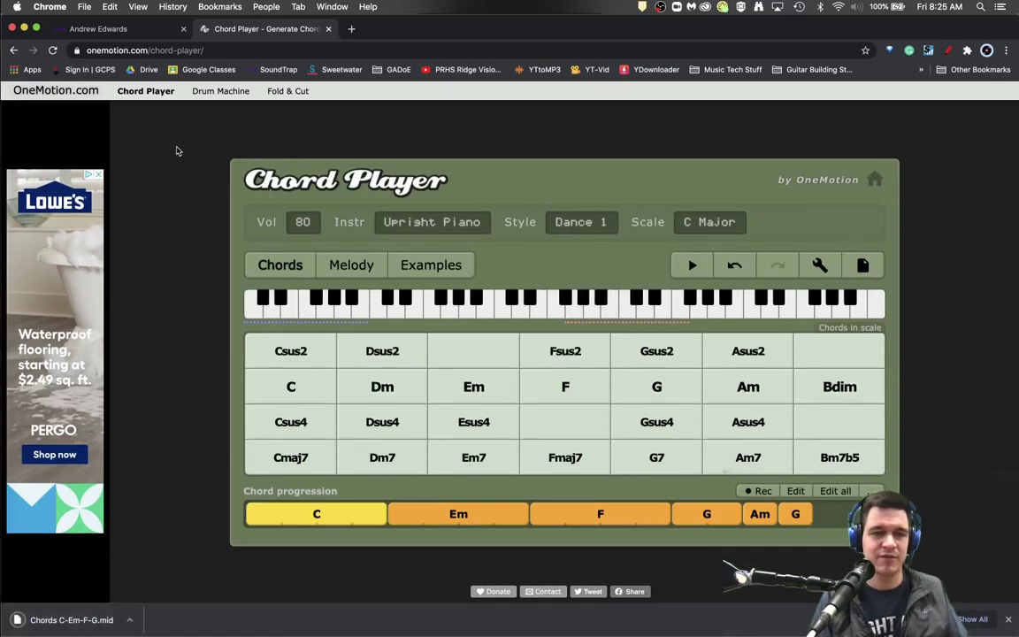
click(140, 28)
- Create a new music project with a Grand Piano track, import Chords C-Em-F-G.mid, and play it
click(256, 319)
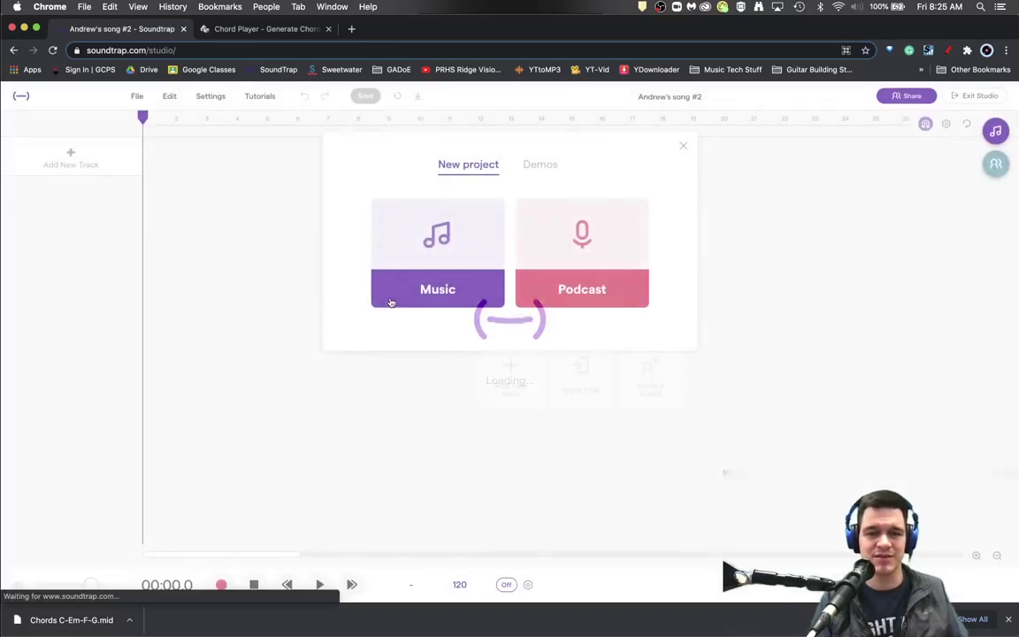
click(413, 293)
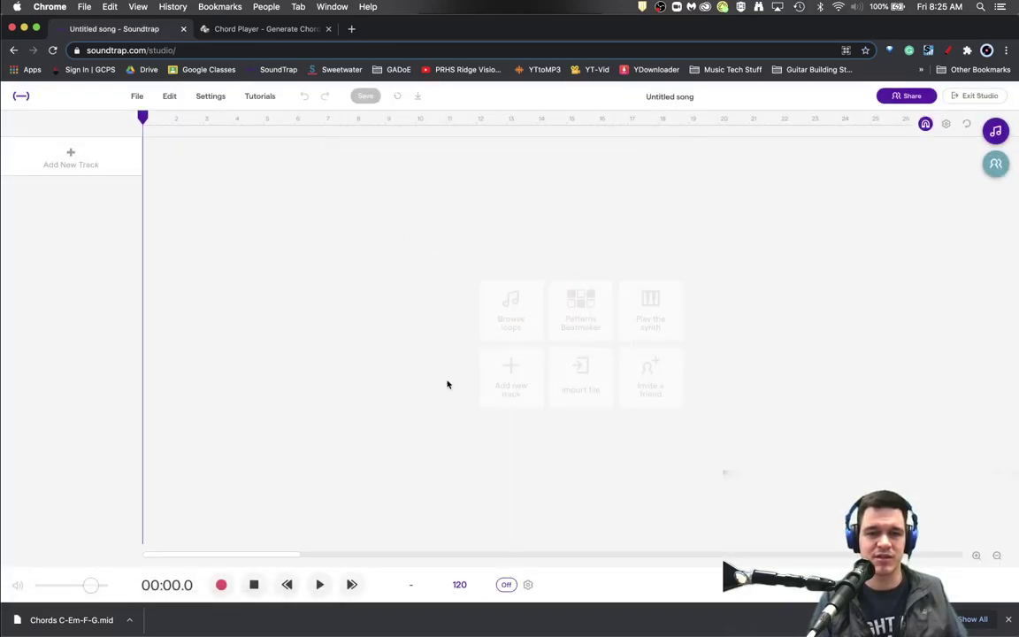
click(101, 163)
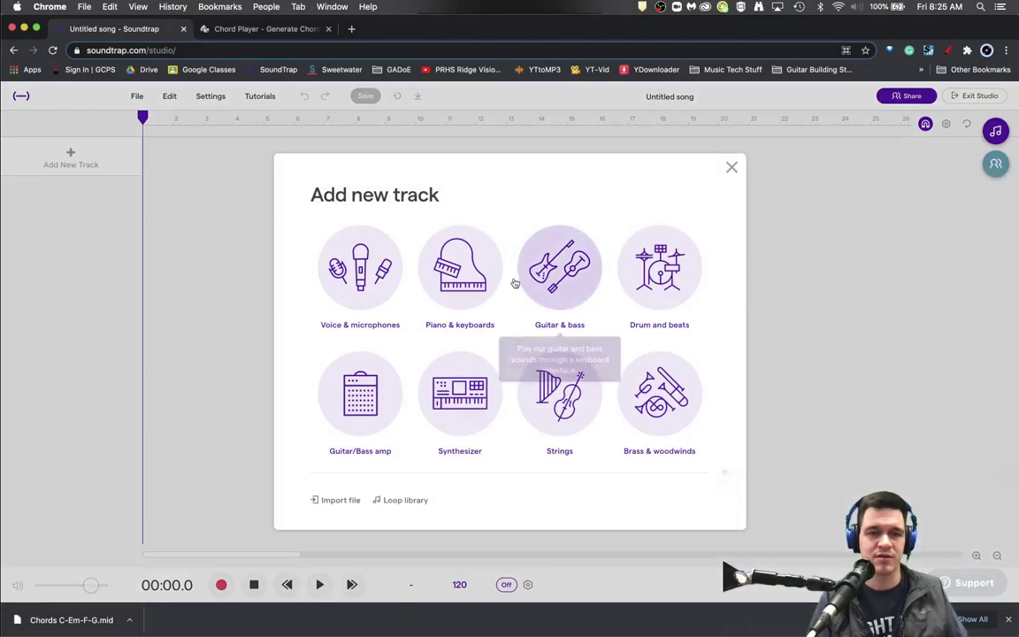
click(463, 281)
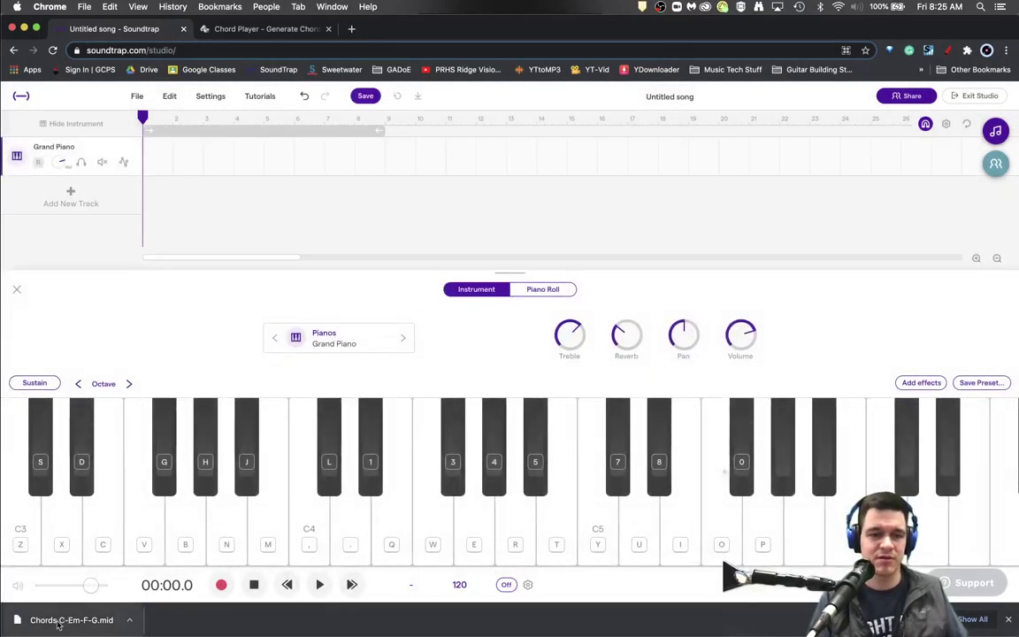
drag(70, 619, 147, 172)
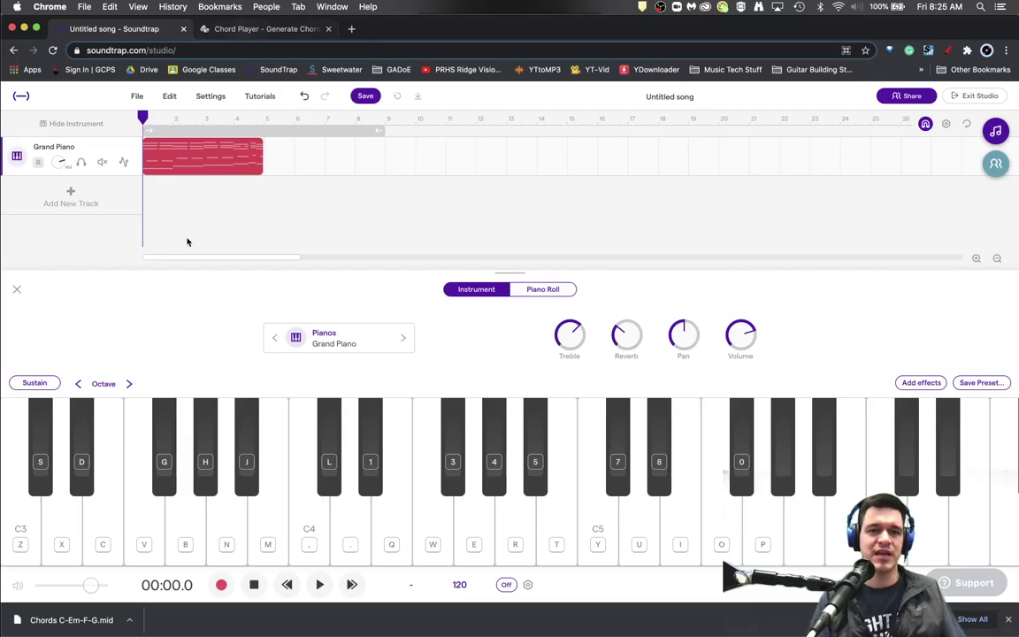
click(319, 584)
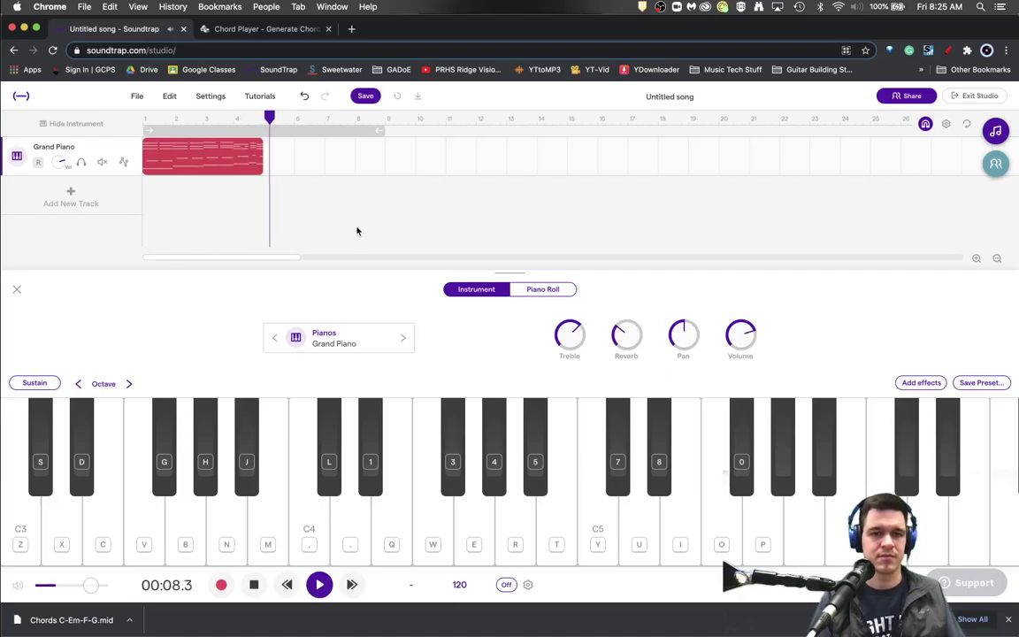
- Switch the chord track's instrument from Grand Piano to Strings > String Section
click(337, 338)
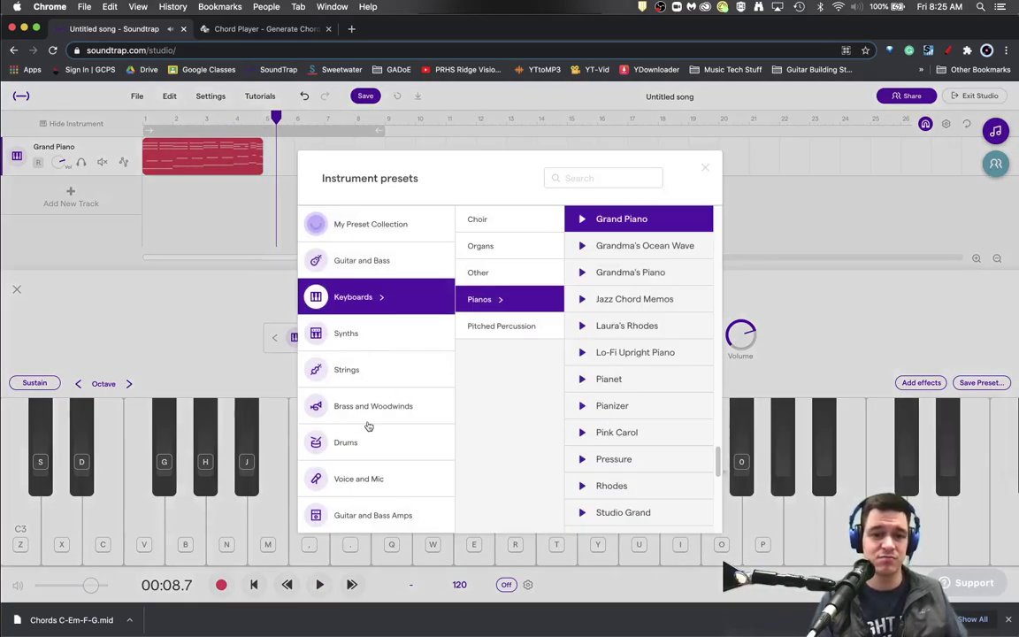
click(373, 365)
click(656, 280)
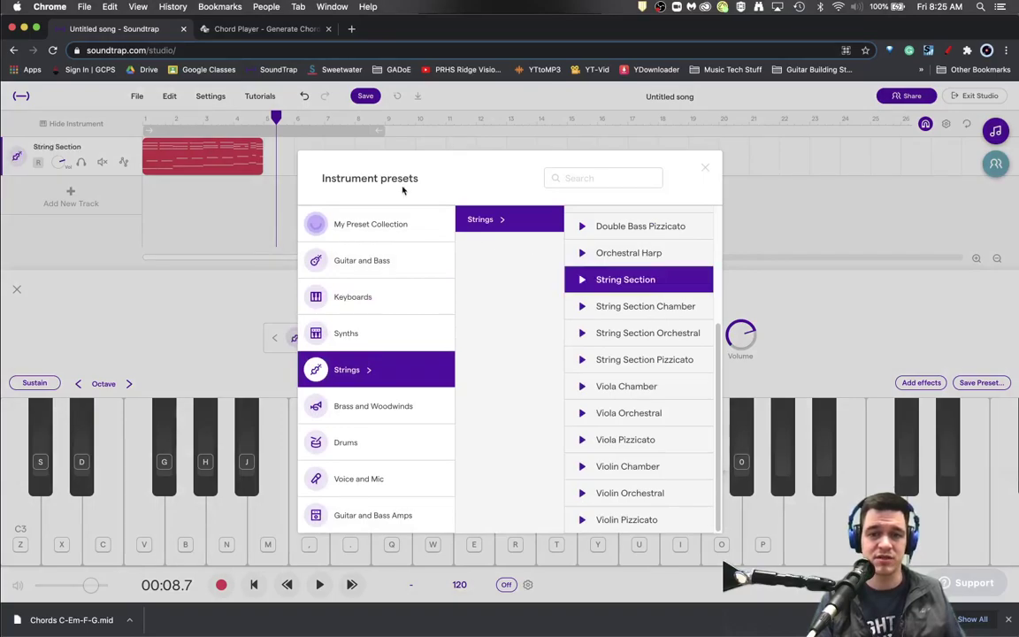
click(221, 221)
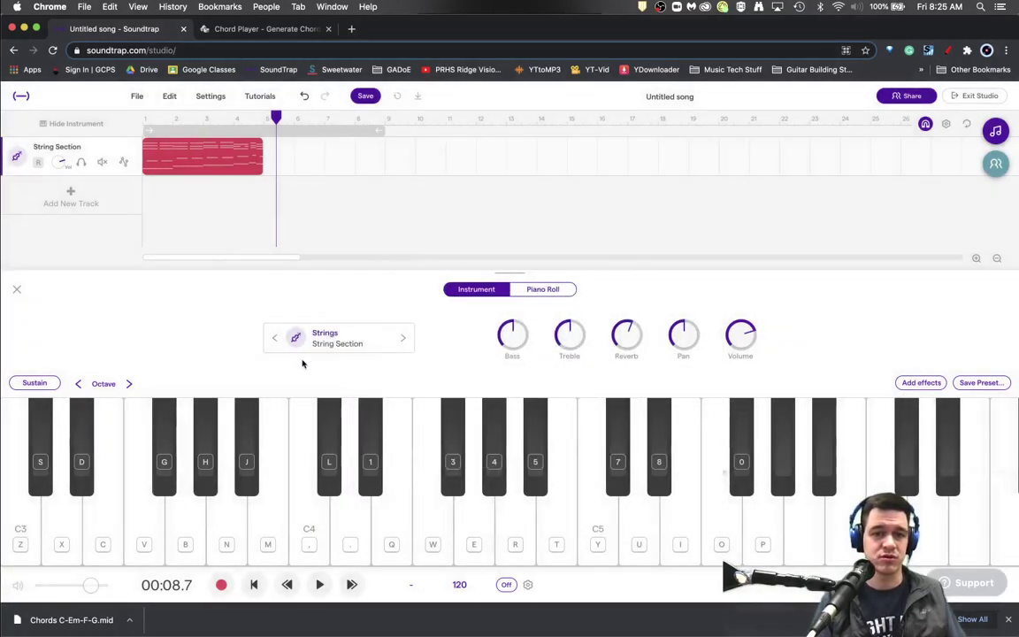
- Change the song tempo from 120 to 85 BPM and replay from the start
click(459, 583)
double_click(456, 519)
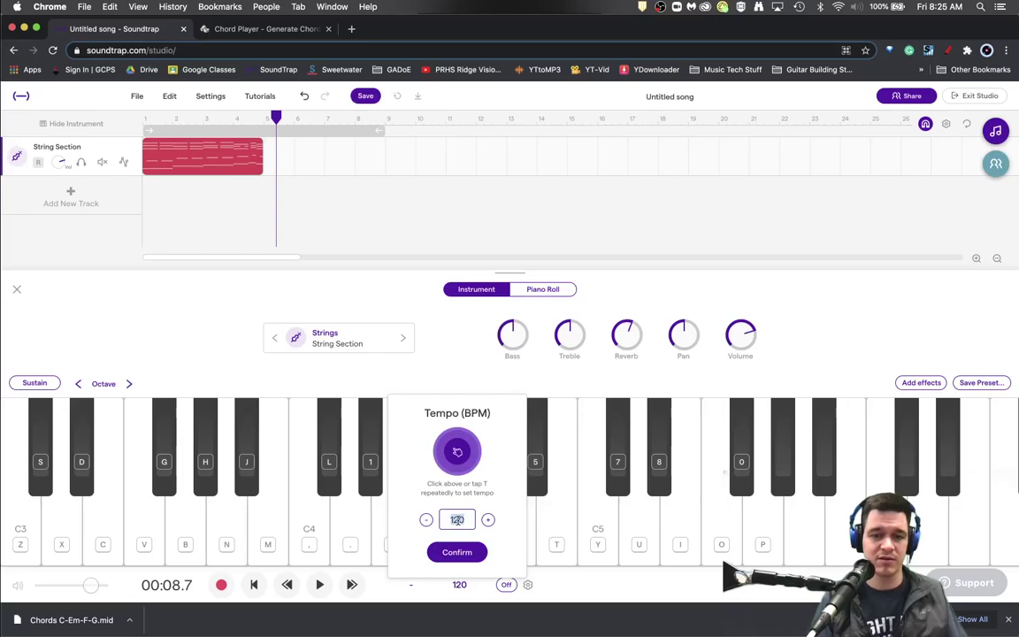
text(85)
key(Return)
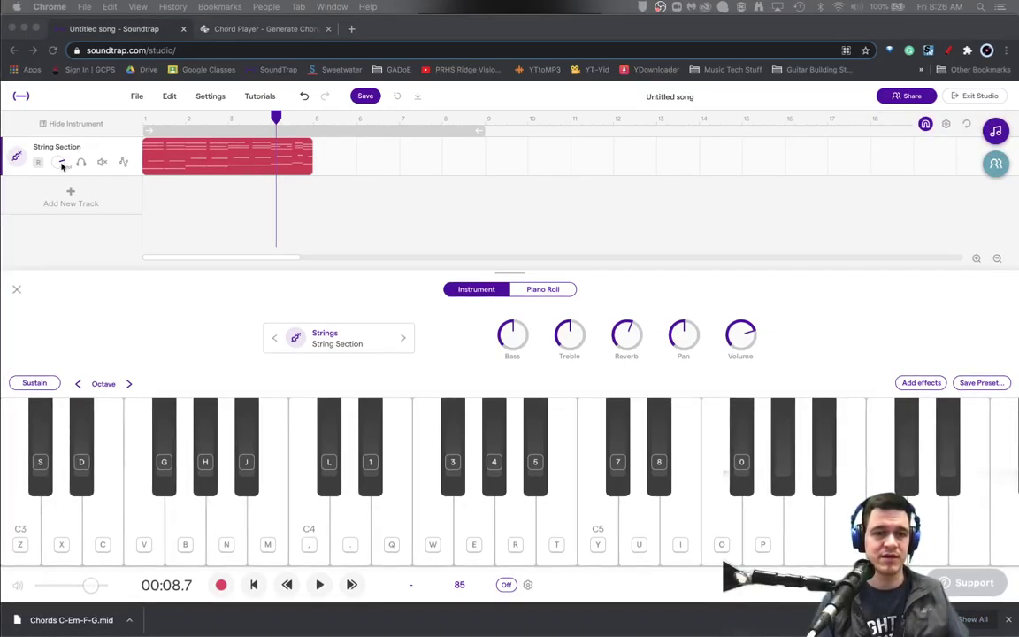
click(146, 124)
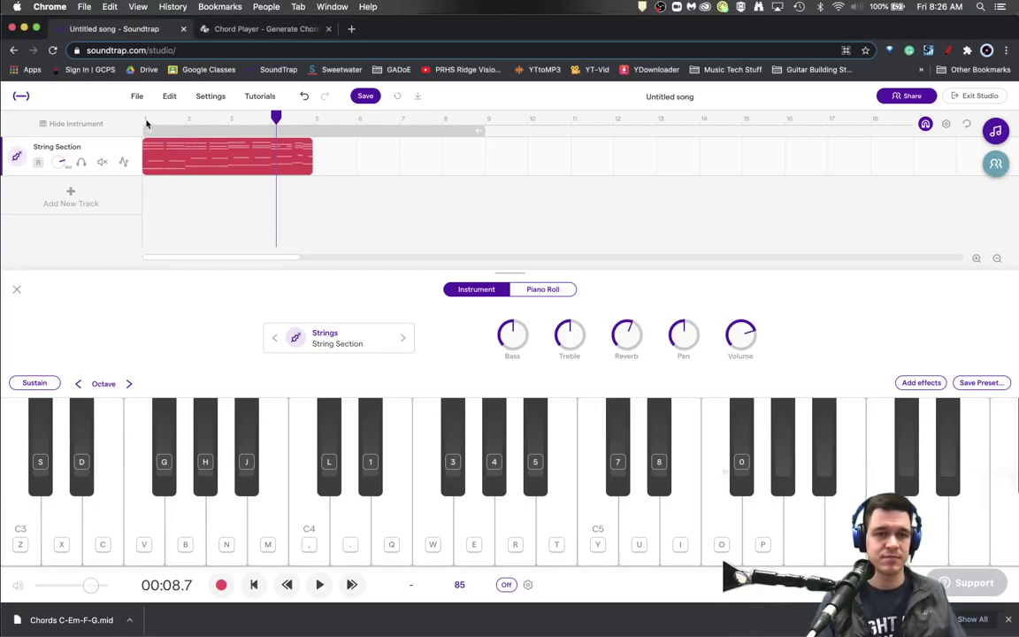
click(146, 119)
key(space)
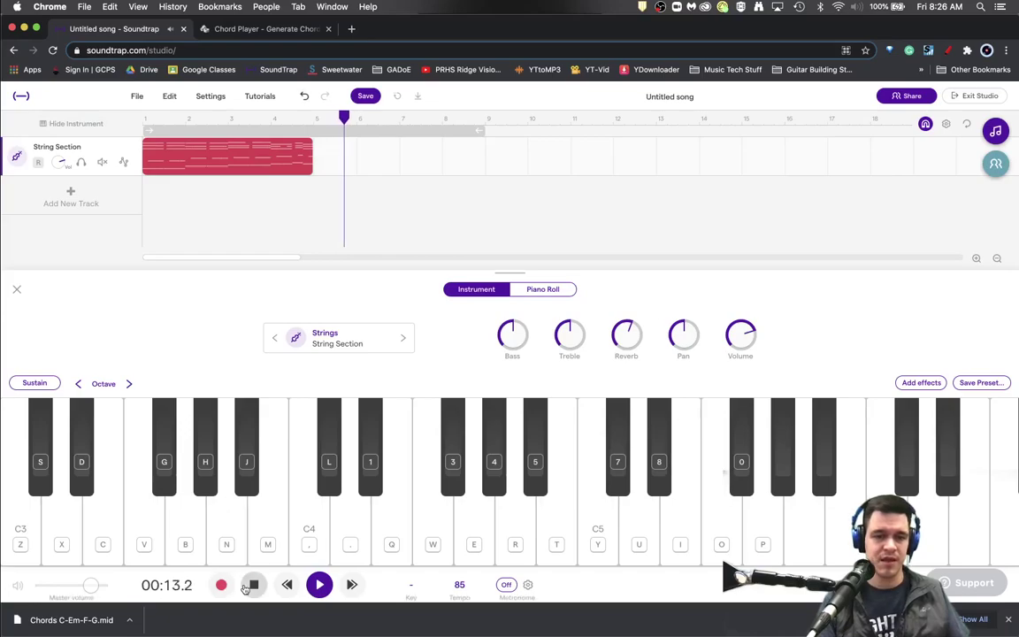
- Stop playback and add the Anthem - Beat 1 (Fill) loop from Beats as a new drum track
key(space)
click(992, 135)
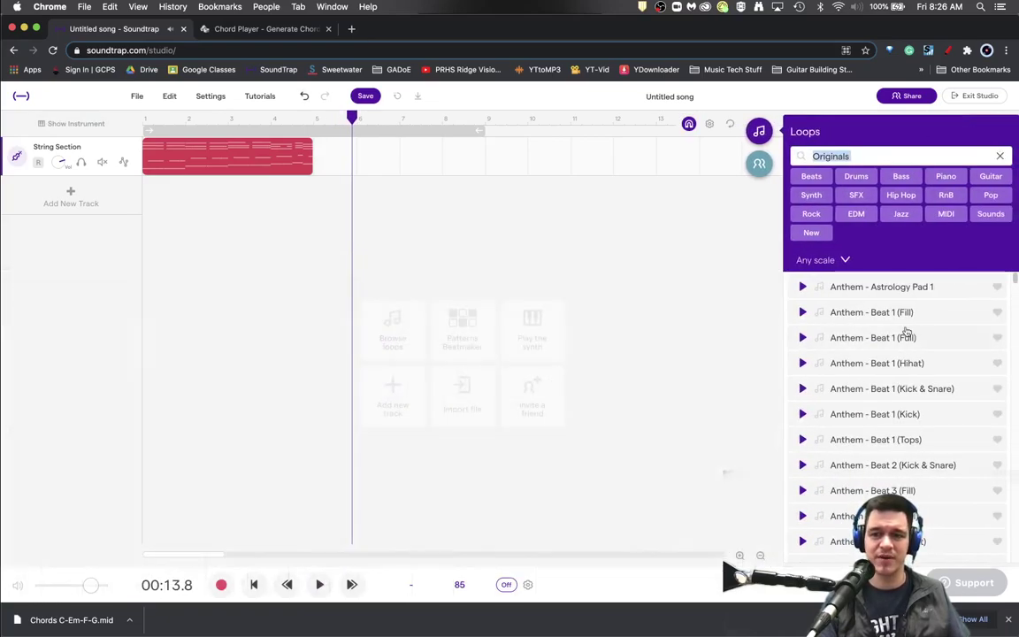
click(811, 176)
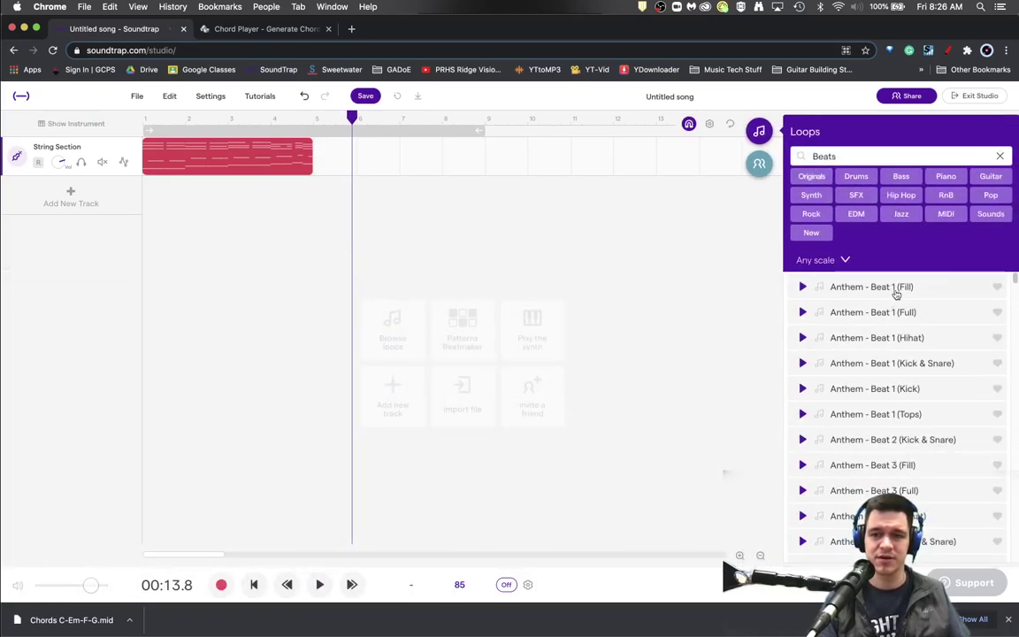
drag(896, 294, 957, 285)
click(942, 286)
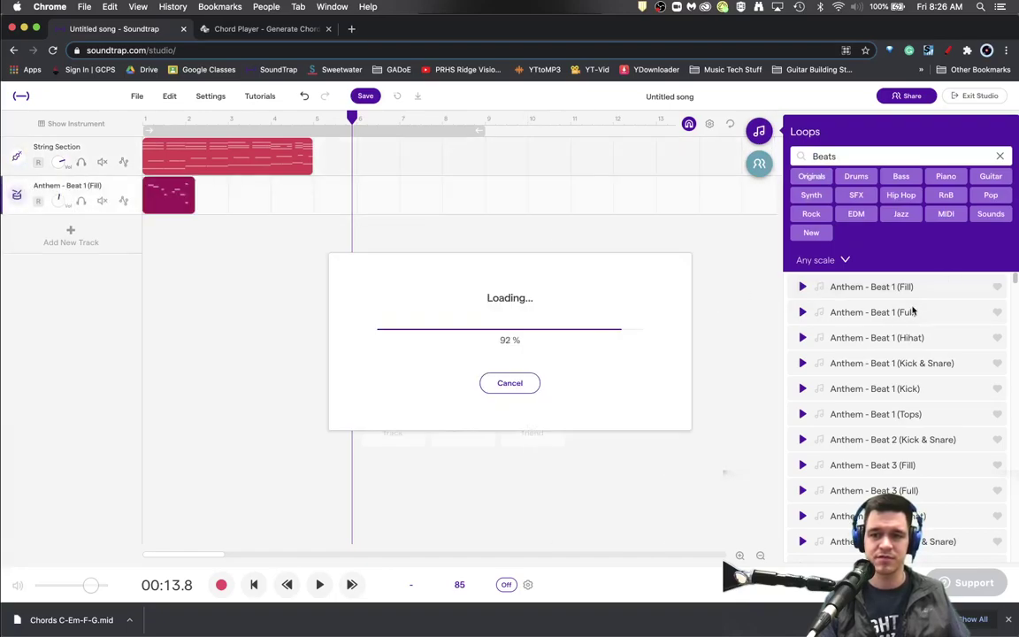
- Replace the Fill clip with the Anthem - Beat 1 (Full) loop and play drums with strings
click(155, 193)
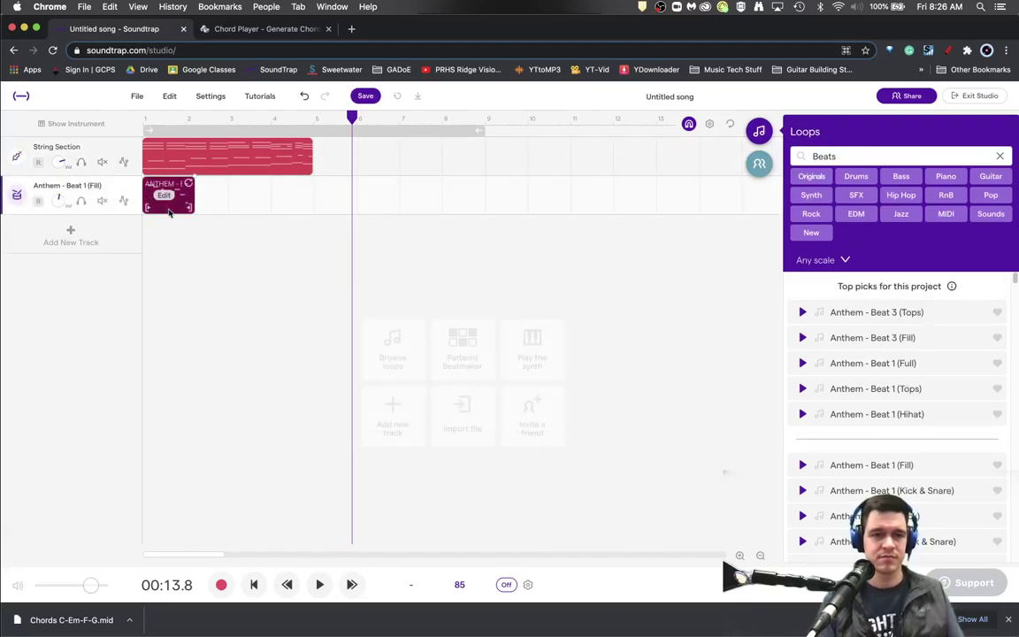
key(Delete)
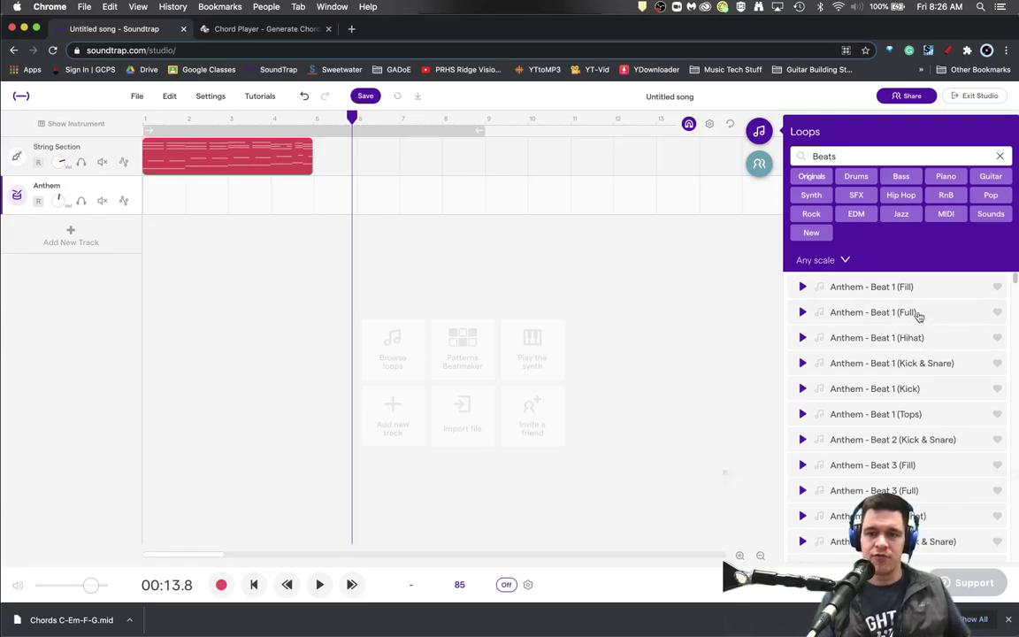
drag(913, 314, 147, 202)
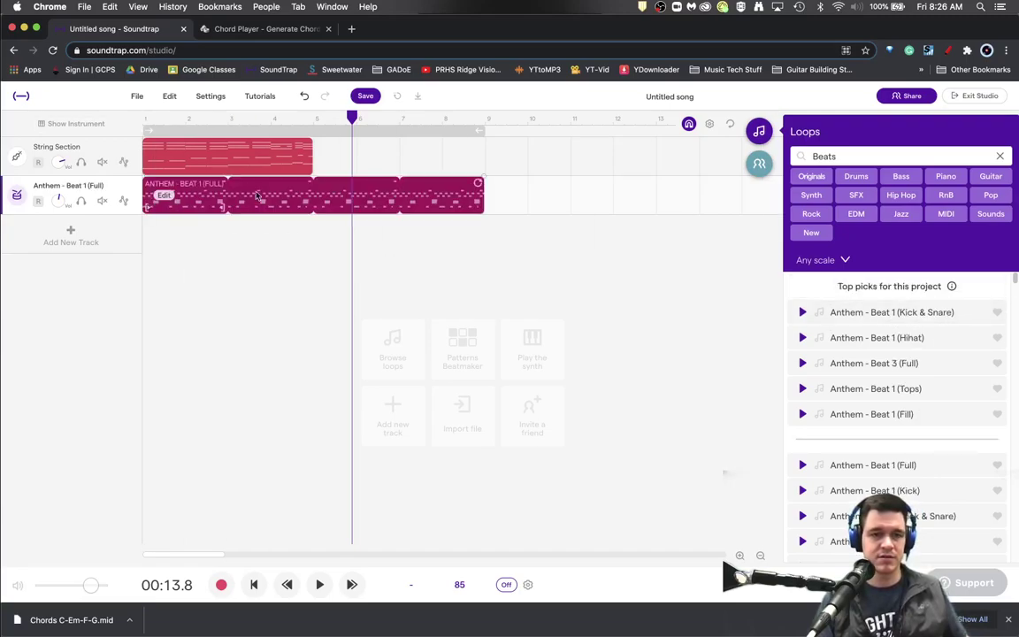
click(146, 125)
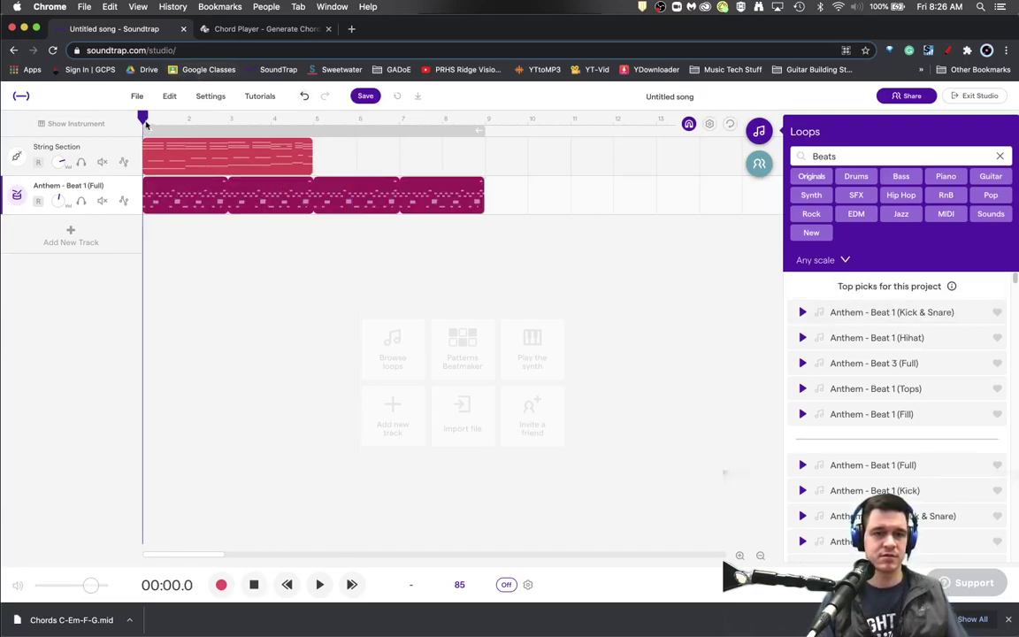
click(320, 583)
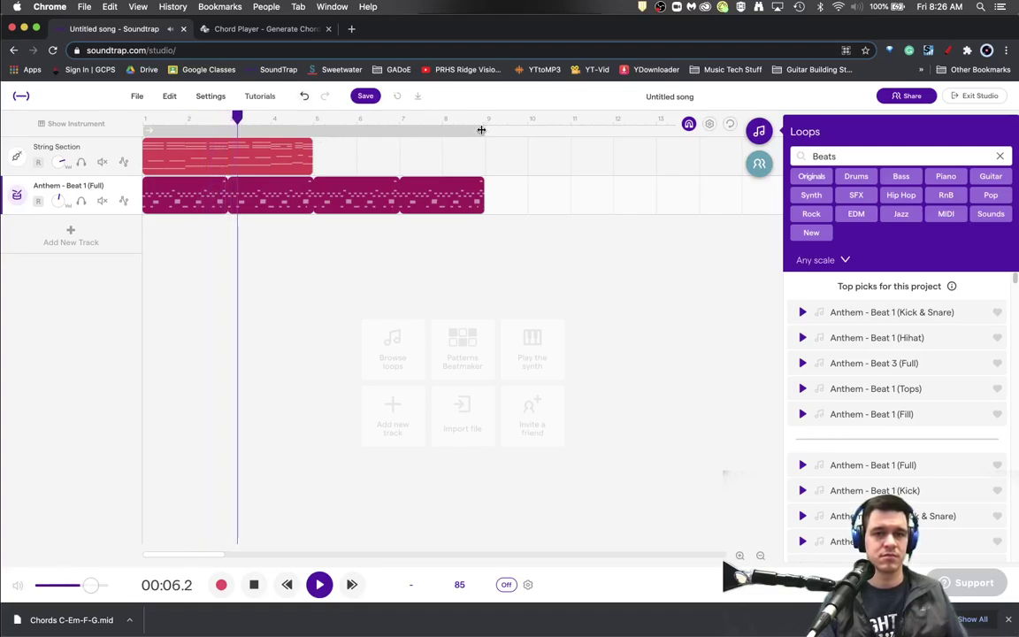
- Loop bars 1–4 and change the chord track's sound to the Keyboards > Choir > Do Male Tenor preset
click(283, 131)
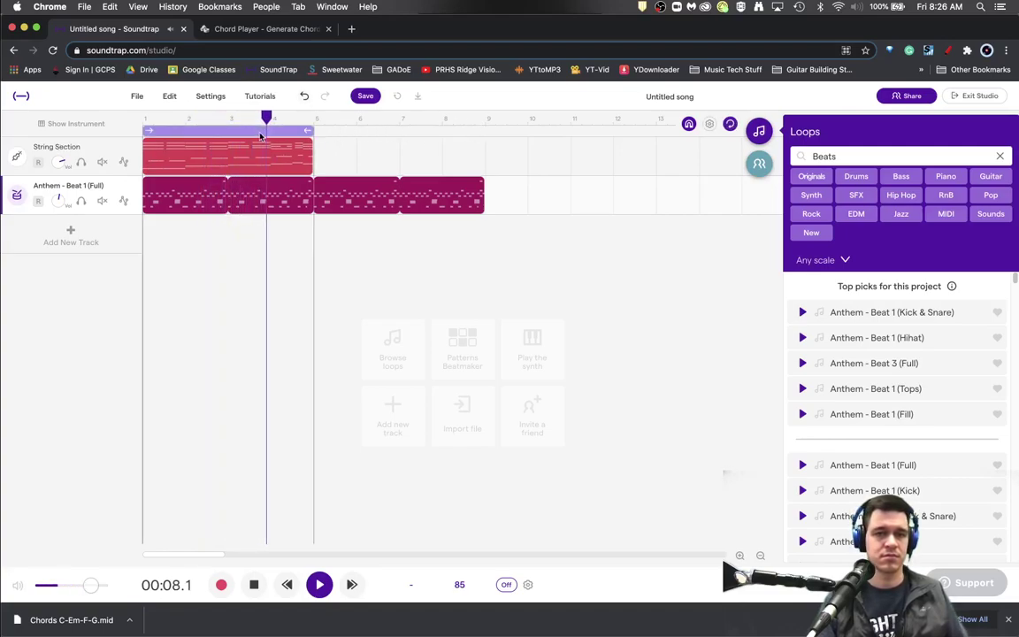
click(81, 158)
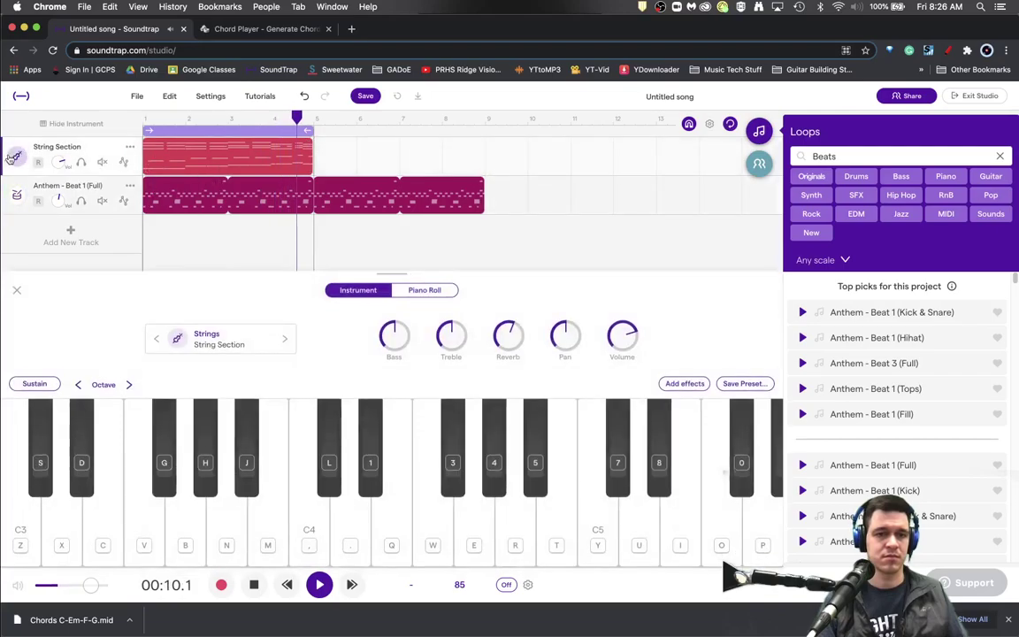
click(225, 334)
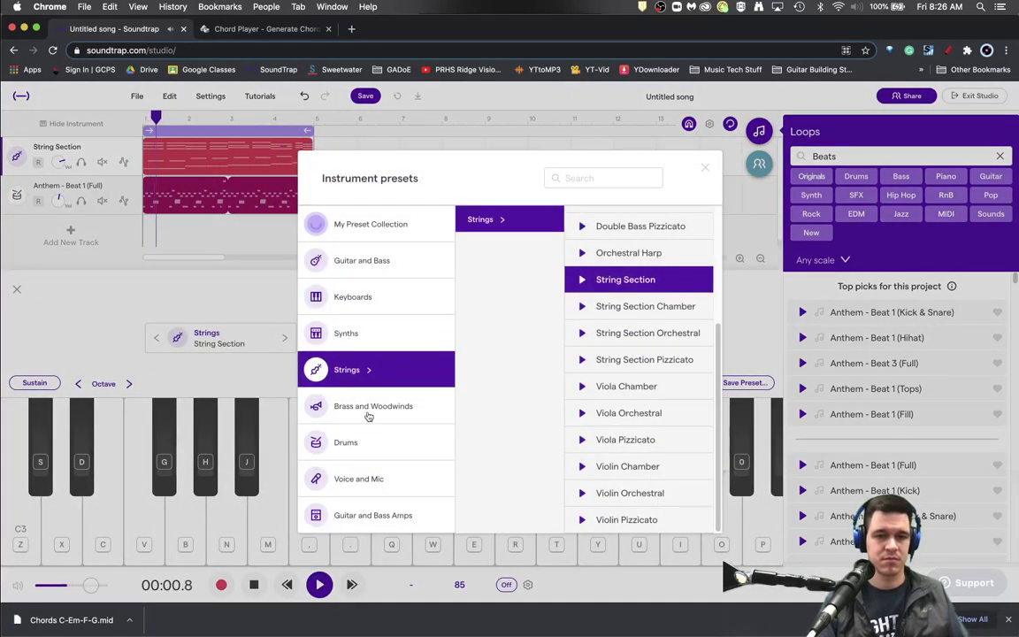
click(378, 303)
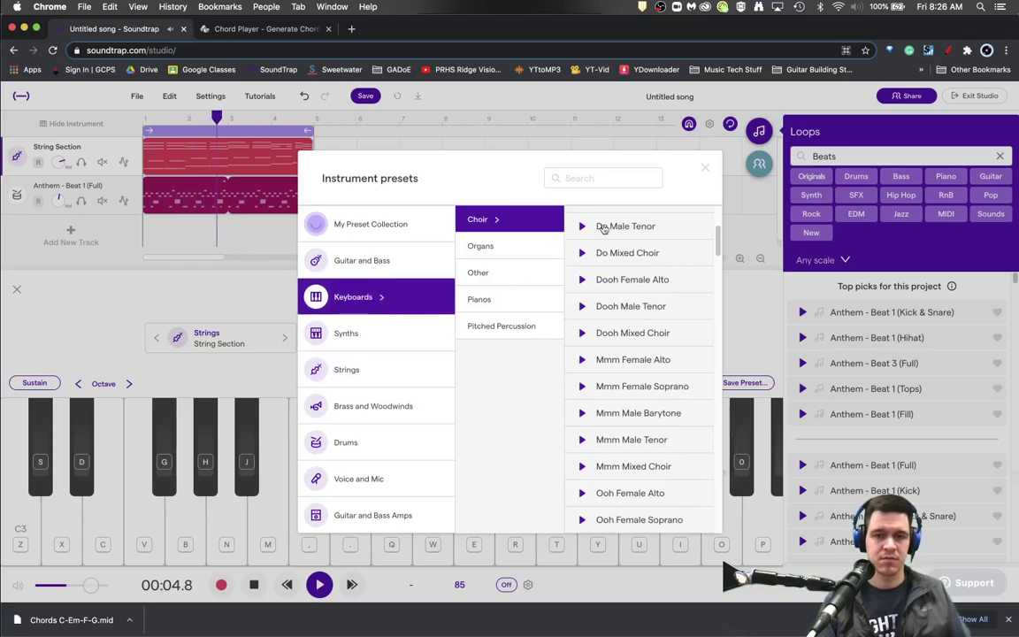
click(674, 223)
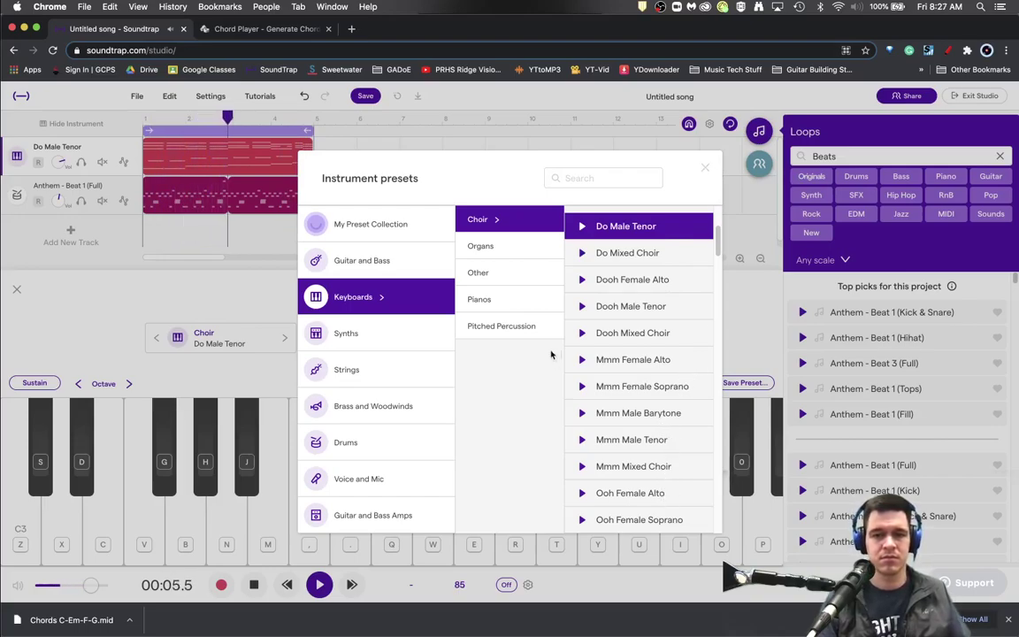
click(705, 167)
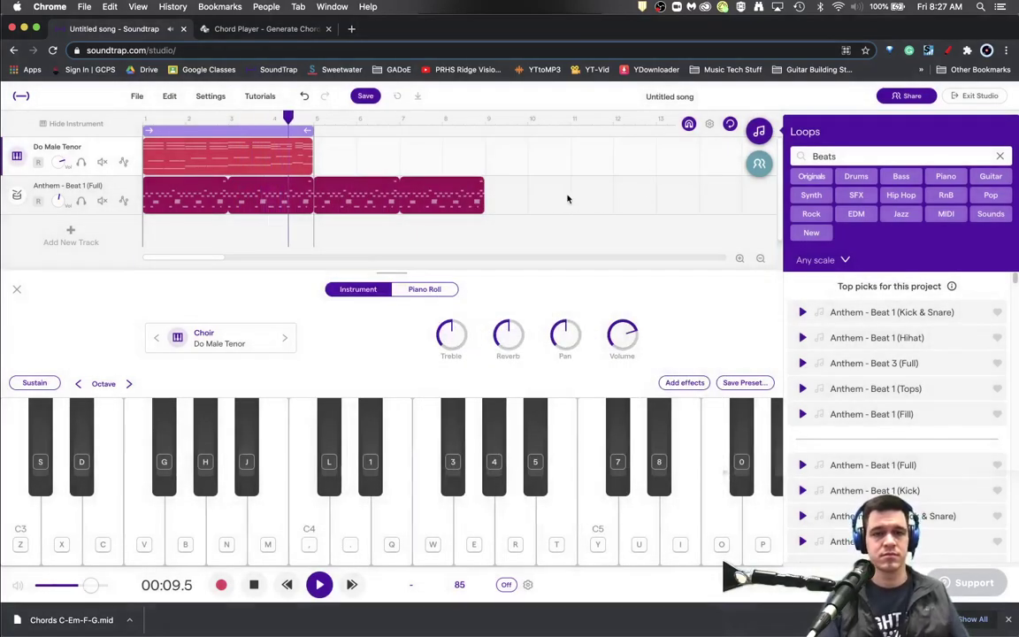
key(space)
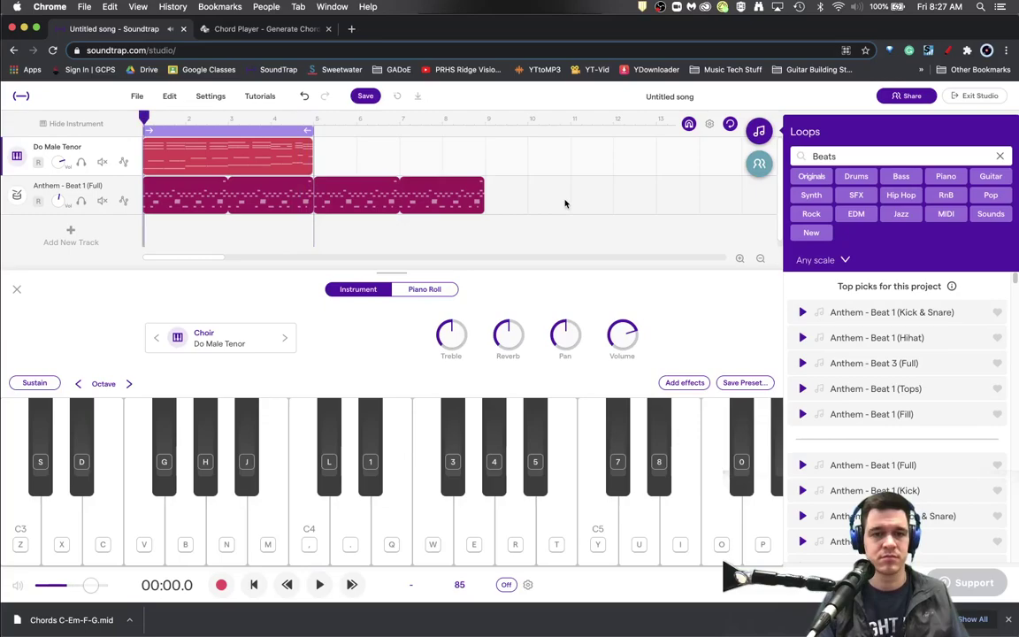